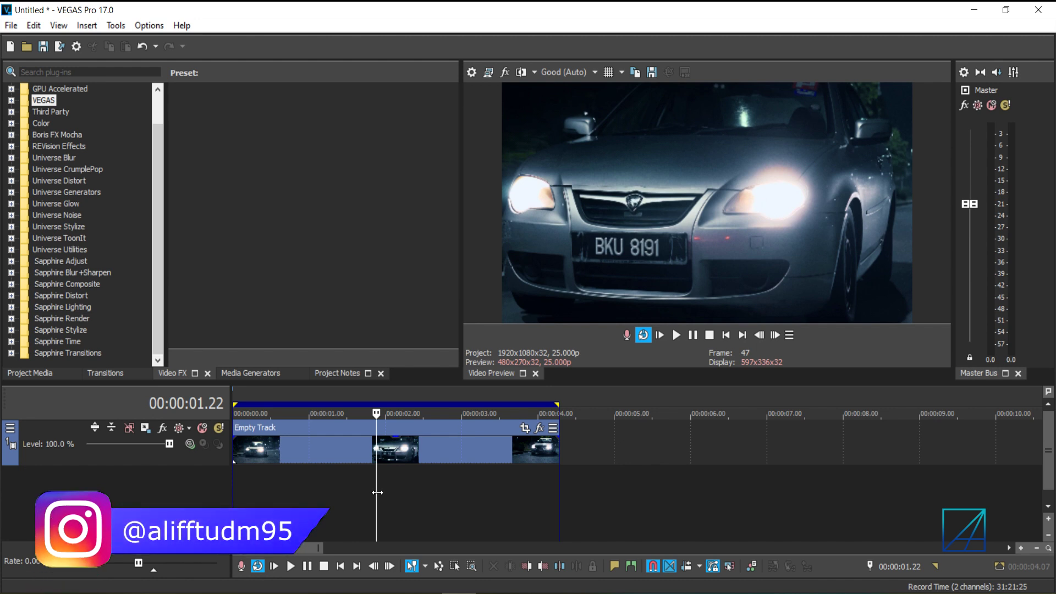
Scrub the car clip and step frames to settle on frame 65 (00:00:02.15), plate clearly visible
mouse_move(382, 491)
left_mouse_down()
mouse_move(394, 491)
mouse_move(345, 496)
mouse_move(419, 488)
mouse_move(294, 481)
mouse_move(391, 483)
left_mouse_up()
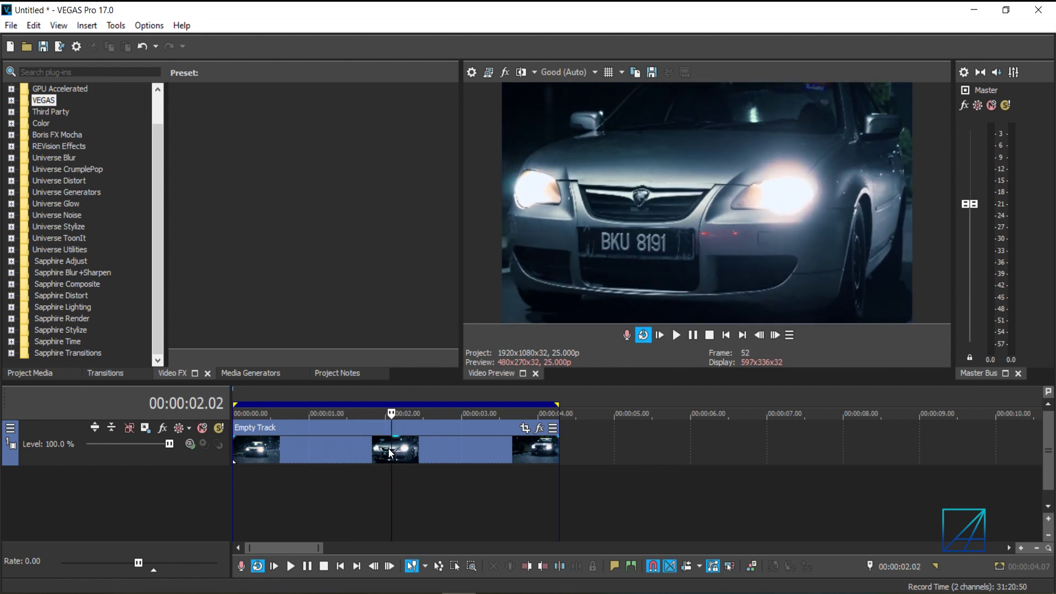
left_click(428, 447)
left_click_drag(429, 447, 494, 445)
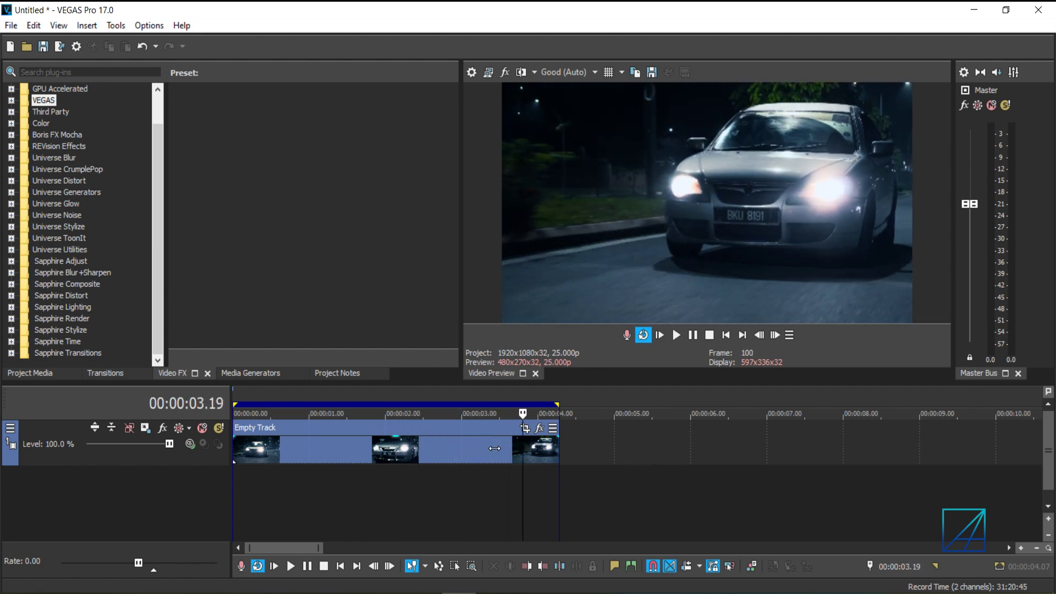
key("space")
key("Right")
key("Right")
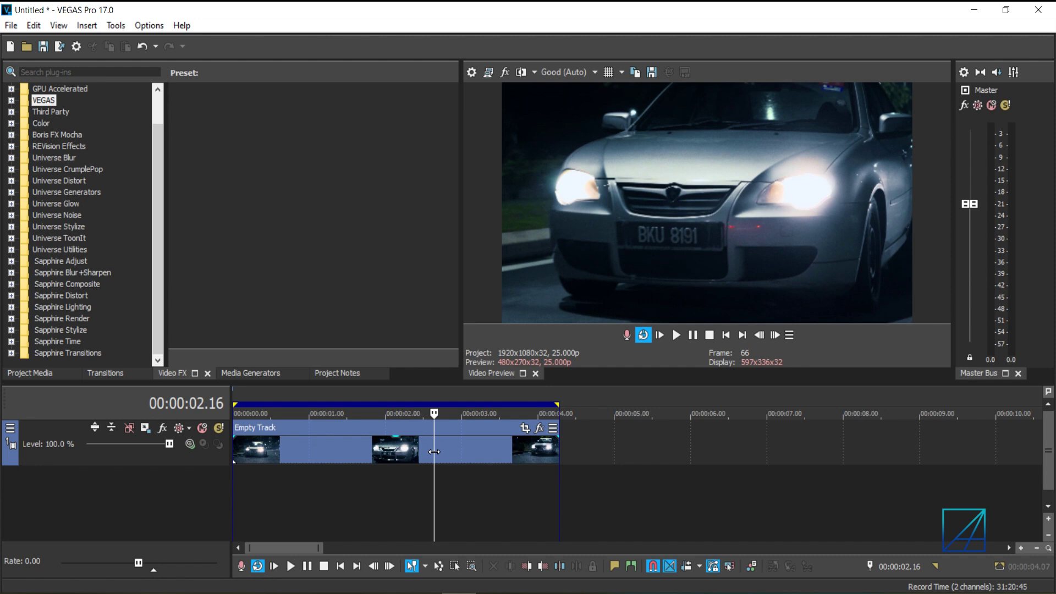
key("Left")
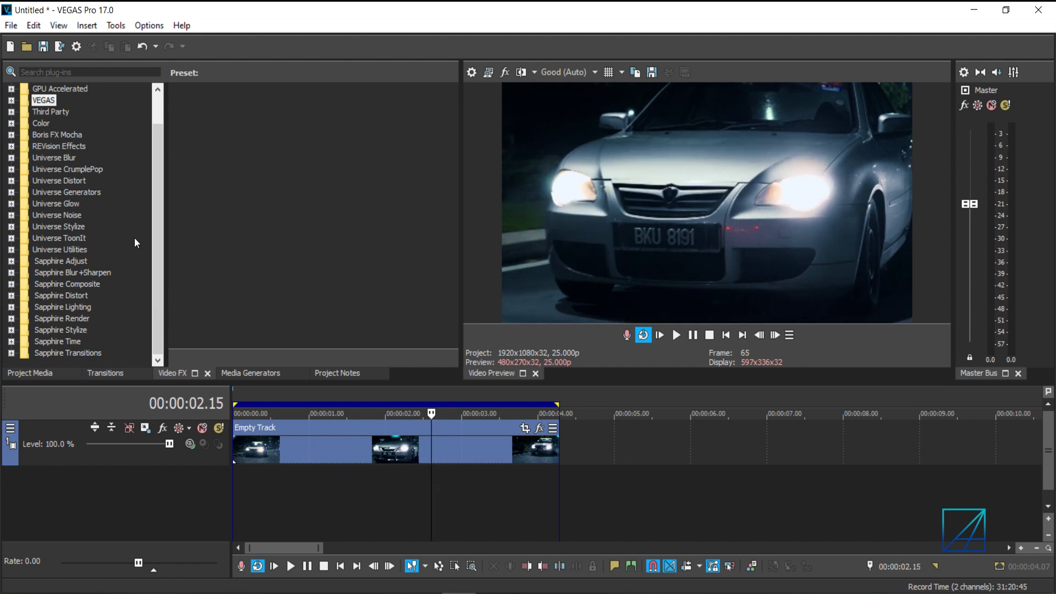
Apply the Bézier Masking (Default) preset from the VEGAS effects to the car clip
left_click(11, 100)
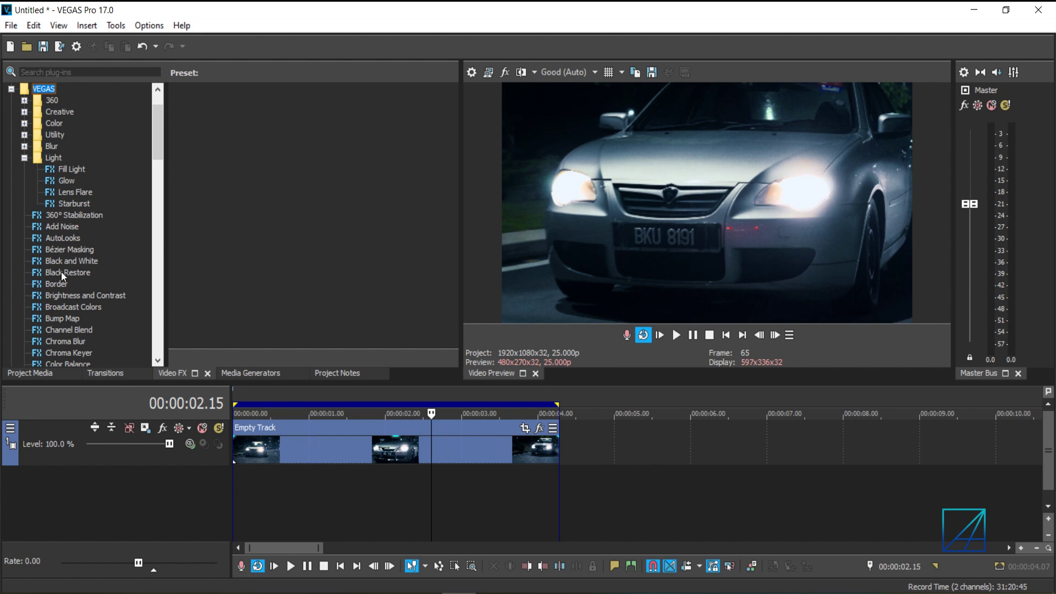
scroll(61, 272, "down", 2)
left_click(68, 182)
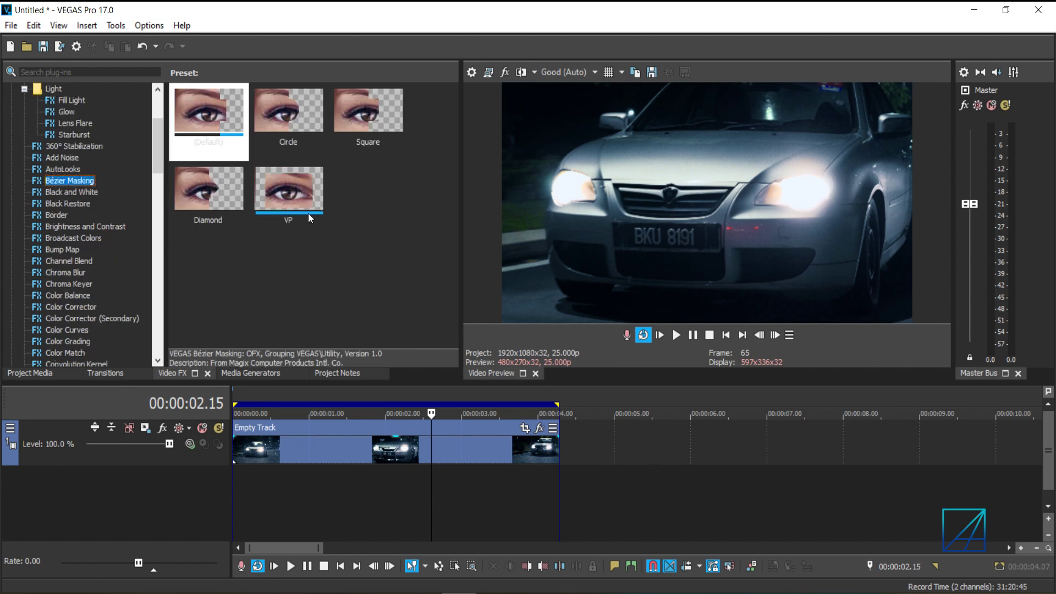
left_click_drag(198, 104, 376, 464)
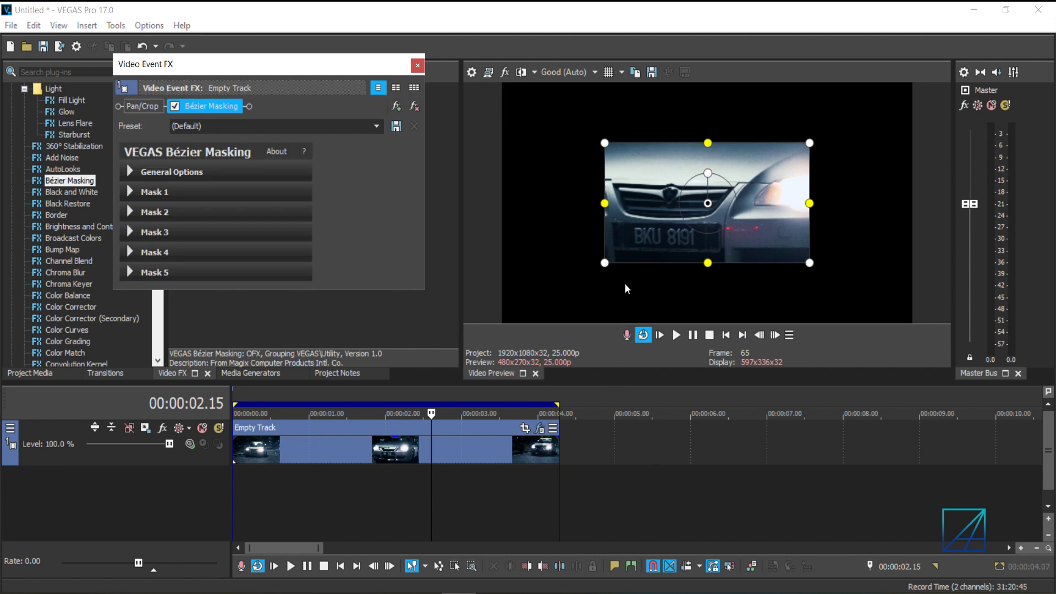
left_click_drag(772, 231, 728, 220)
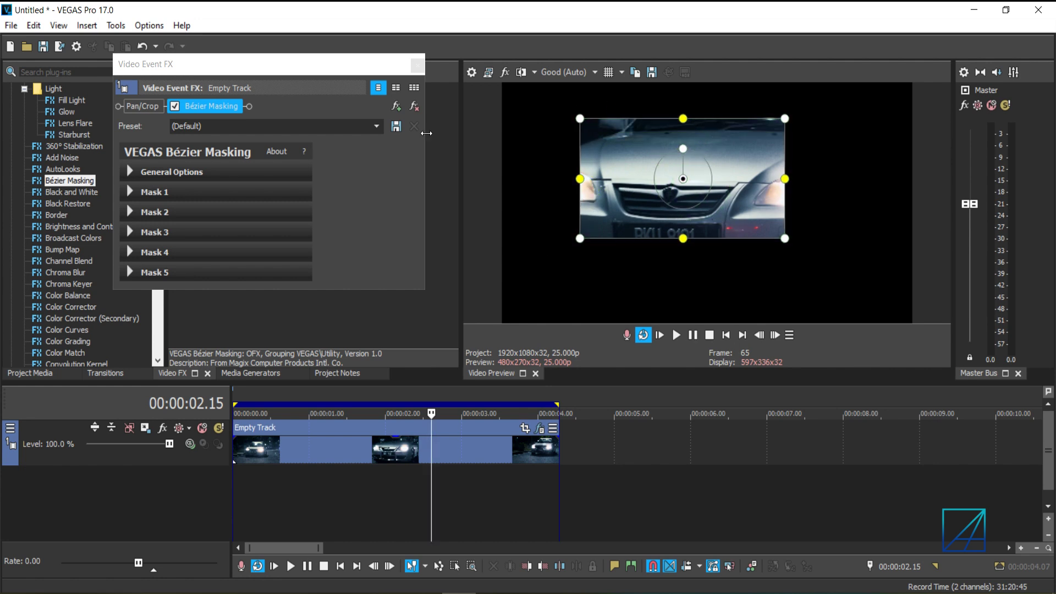
Enable Mask FX and move the mask rectangle down over the car's grille
left_click(131, 171)
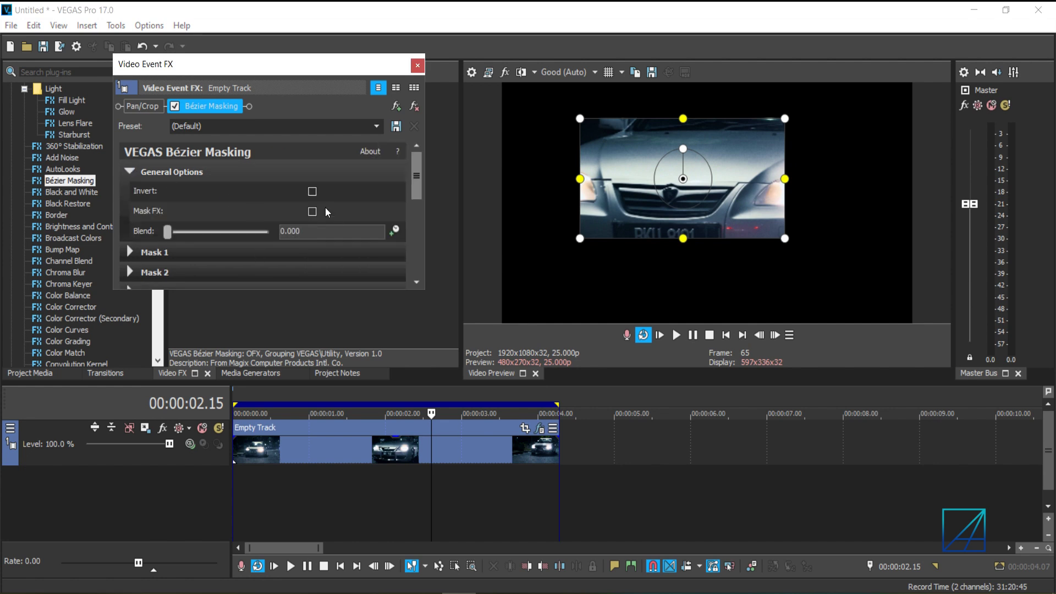
left_click(312, 211)
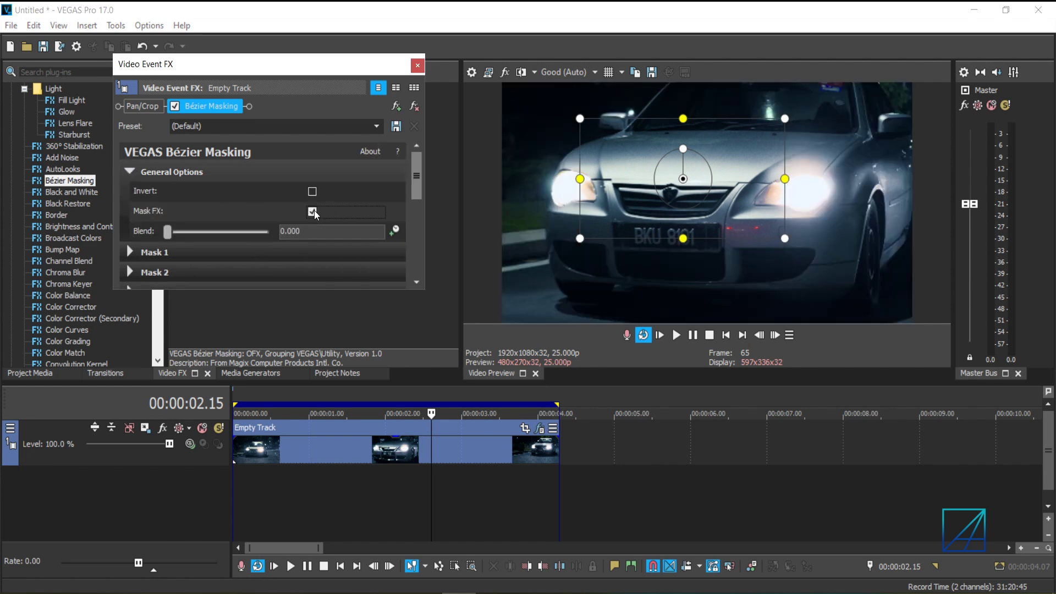
left_click_drag(644, 238, 638, 262)
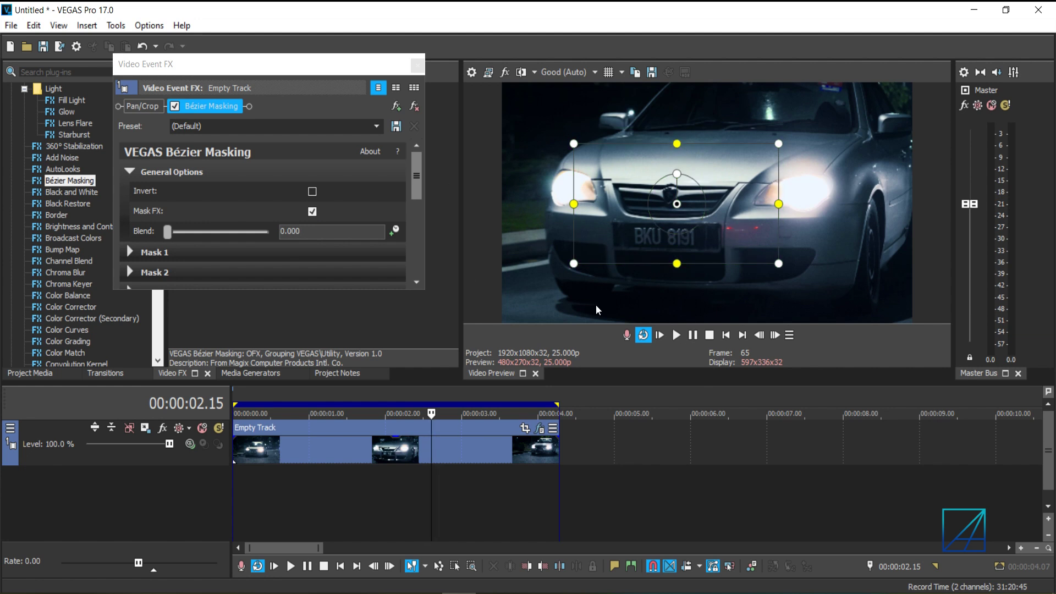
left_click(130, 172)
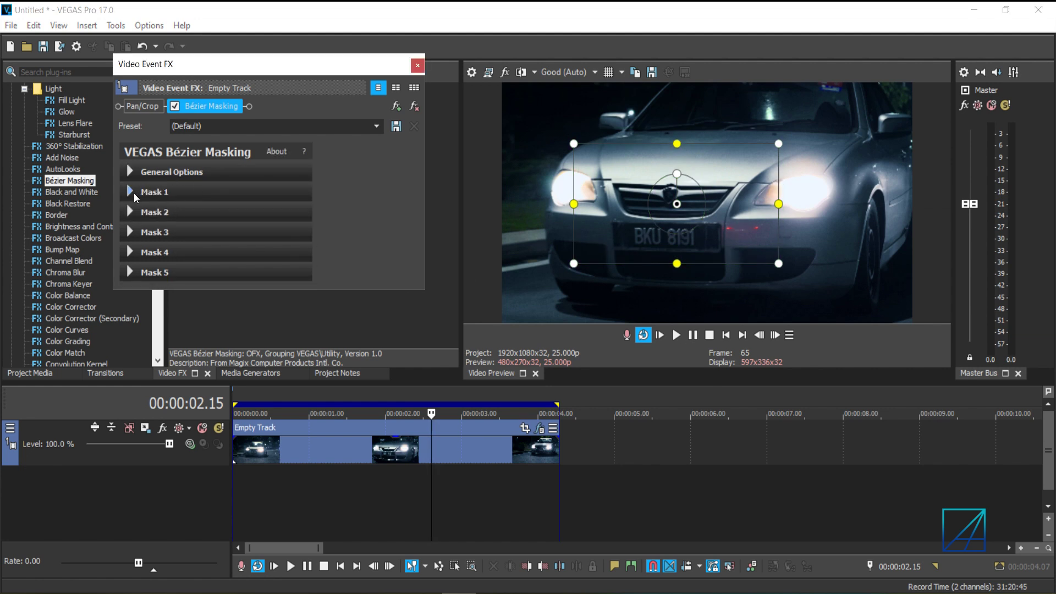
Expand the Mask 1 settings and enlarge and reposition the Video Event FX window
left_click(133, 191)
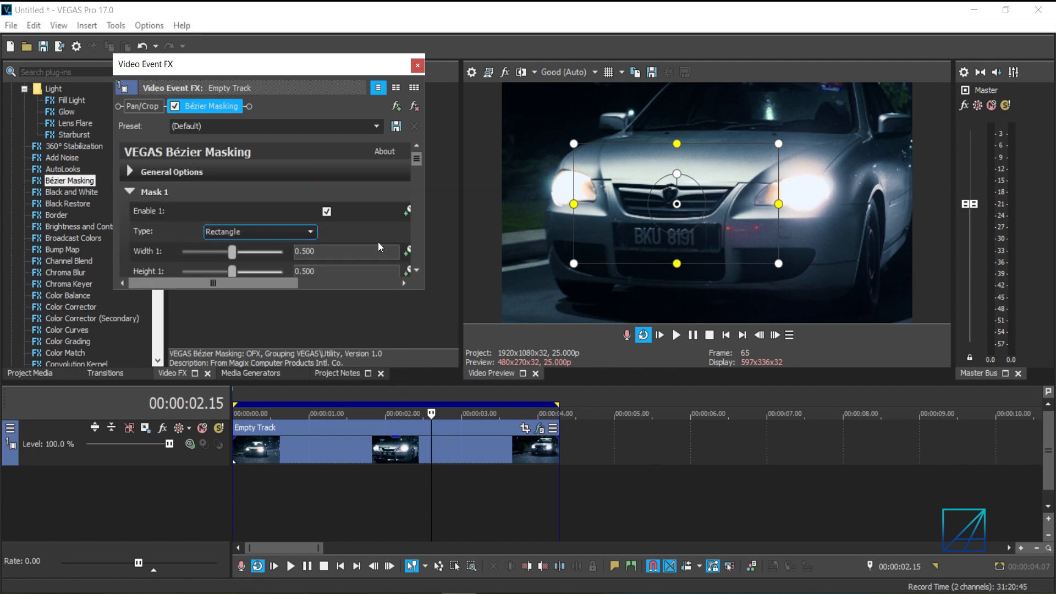
scroll(416, 174, "down", 3)
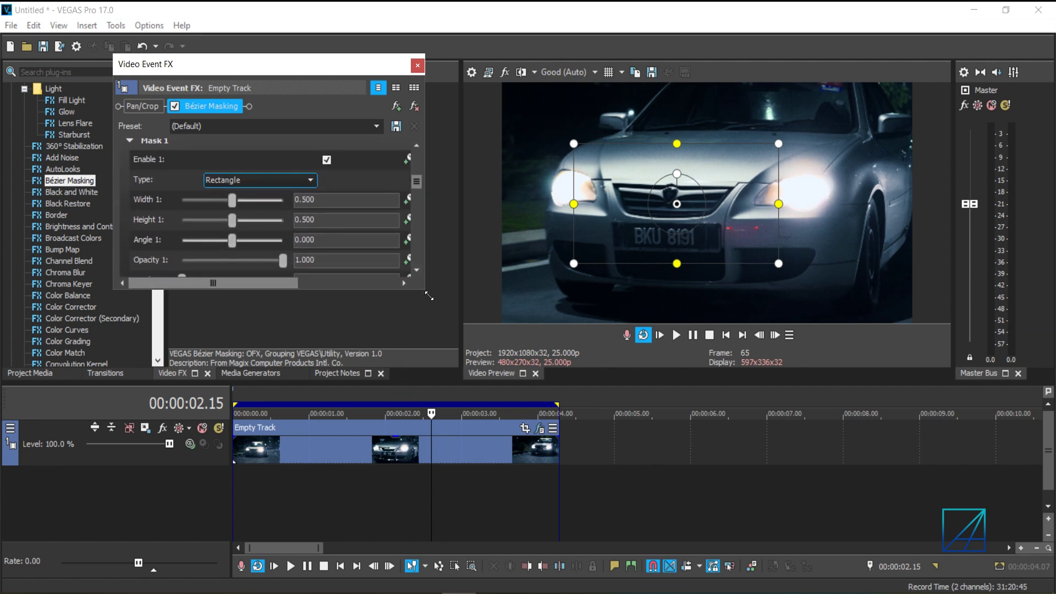
left_click_drag(429, 295, 443, 355)
left_click_drag(319, 64, 289, 43)
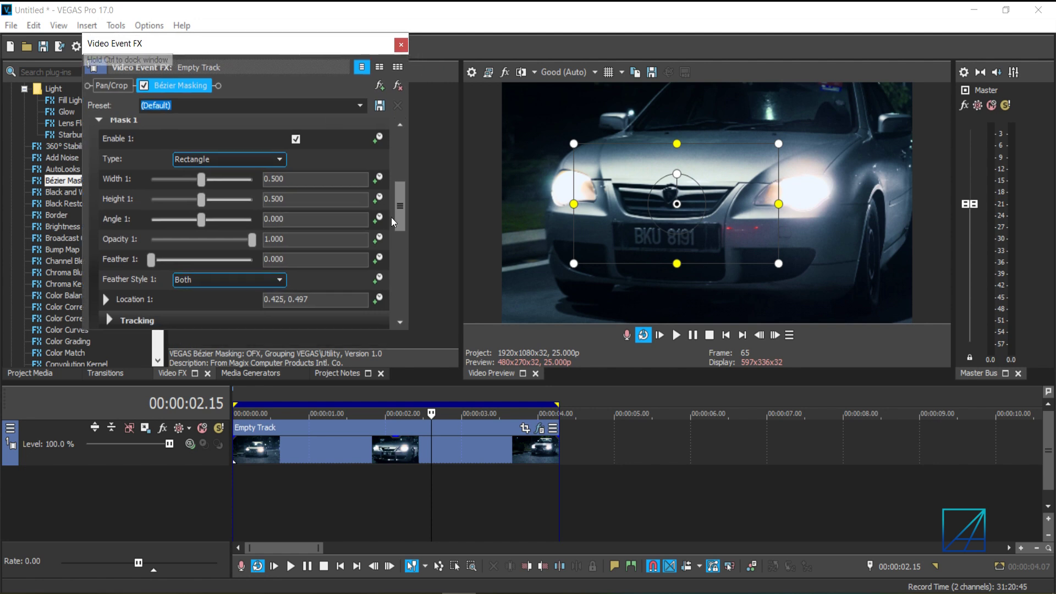
Move the playhead back to 00:00:02.02 to check the plate's earlier frames
left_click_drag(429, 447, 385, 455)
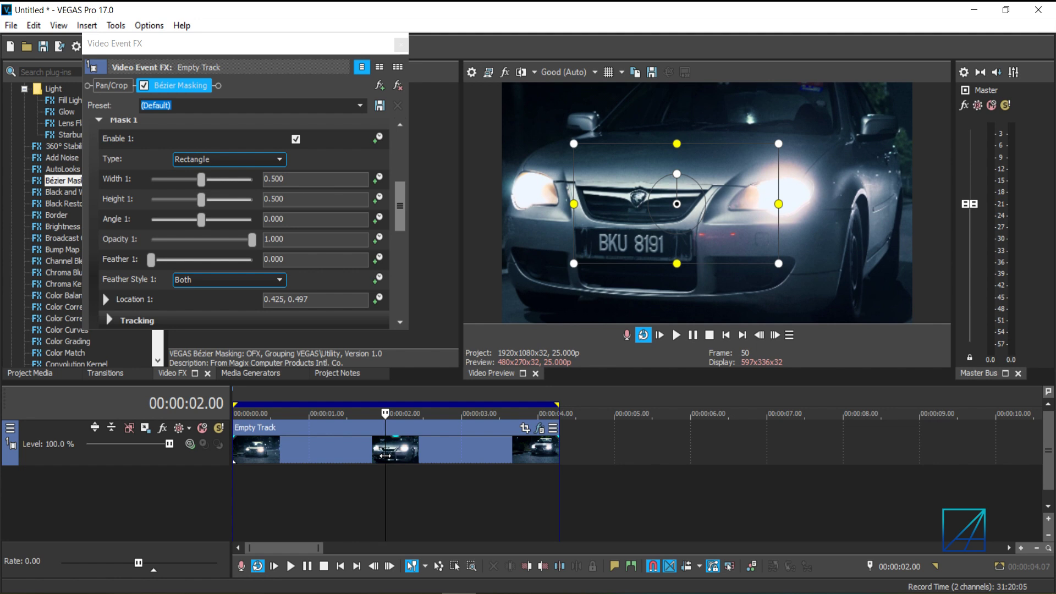
mouse_move(385, 456)
left_mouse_down()
mouse_move(355, 457)
mouse_move(391, 460)
left_mouse_up()
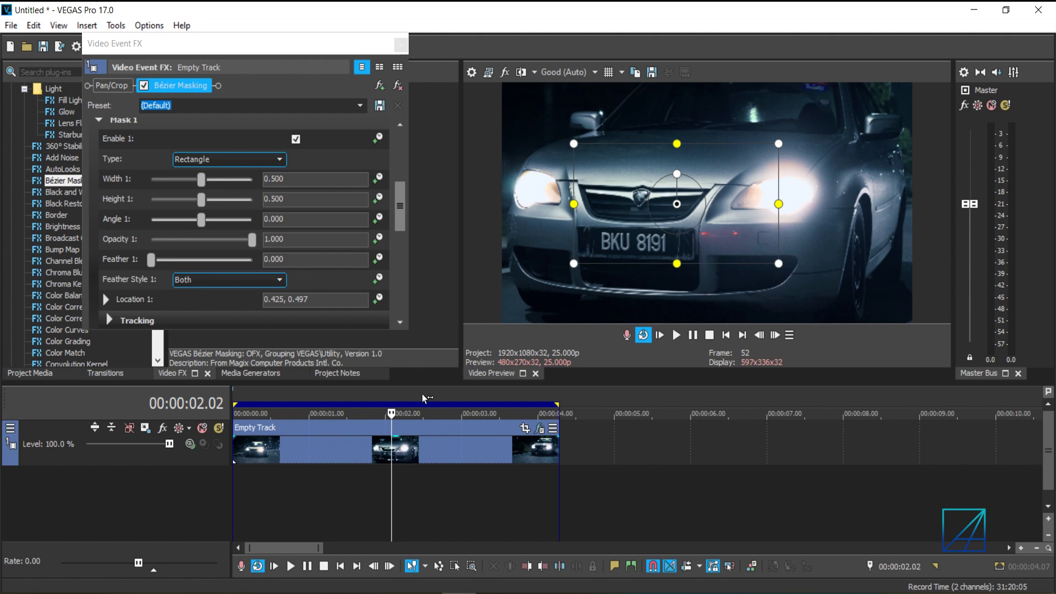
left_click(401, 207)
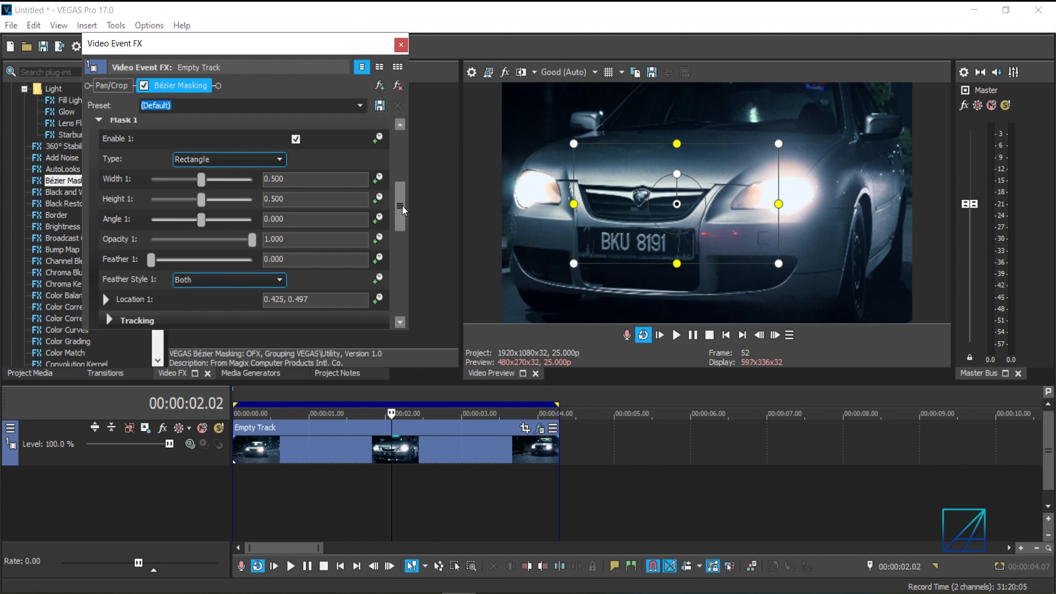
mouse_move(401, 205)
left_mouse_down()
mouse_move(400, 239)
mouse_move(406, 210)
left_mouse_up()
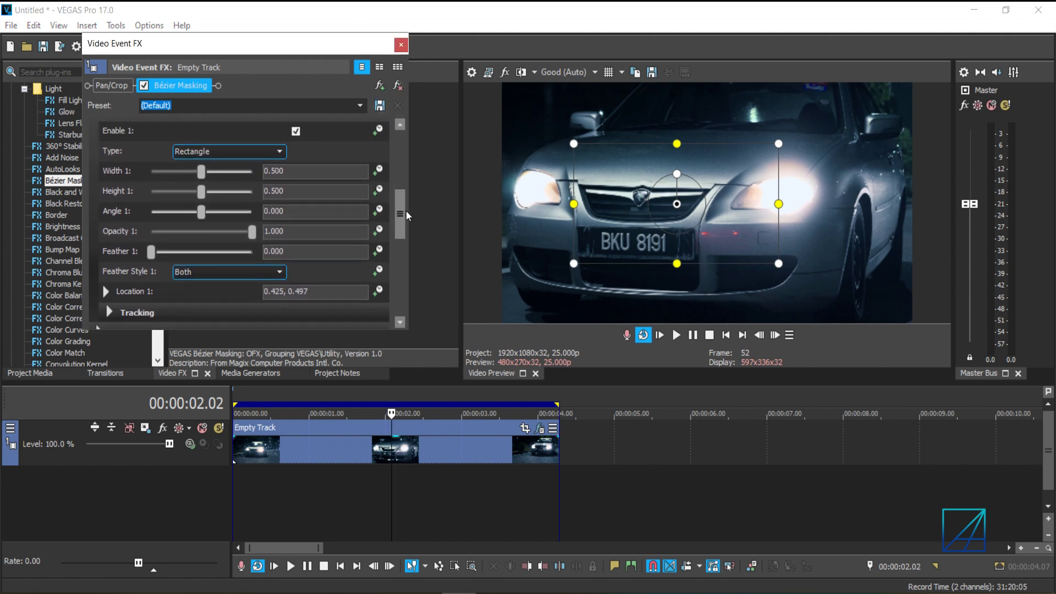
Switch the mask type to Curve and draw a closed four-point mask around the licence plate
left_click(230, 149)
left_click(213, 192)
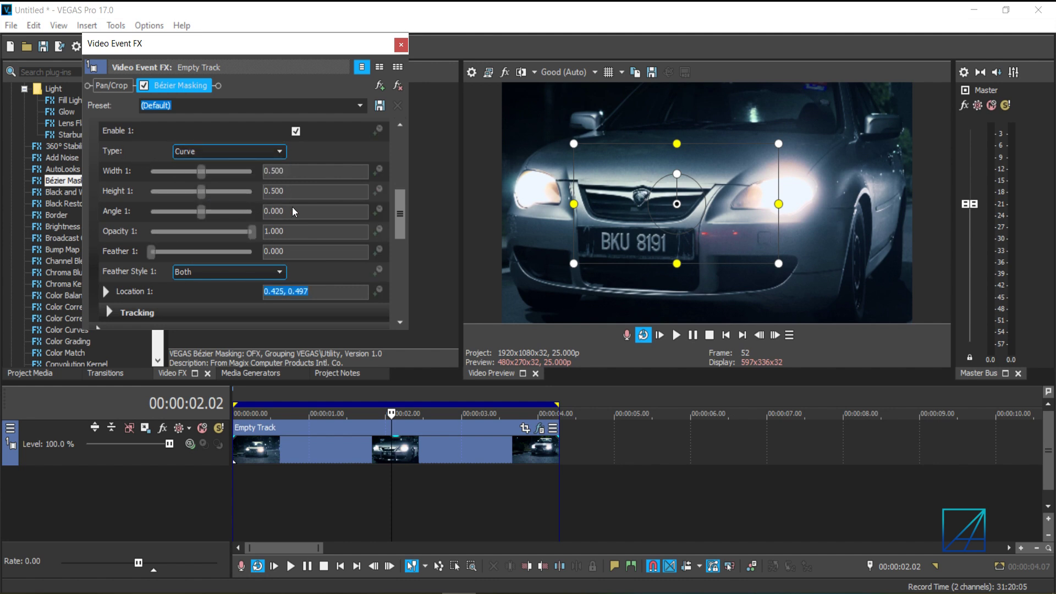
scroll(401, 211, "down", 1)
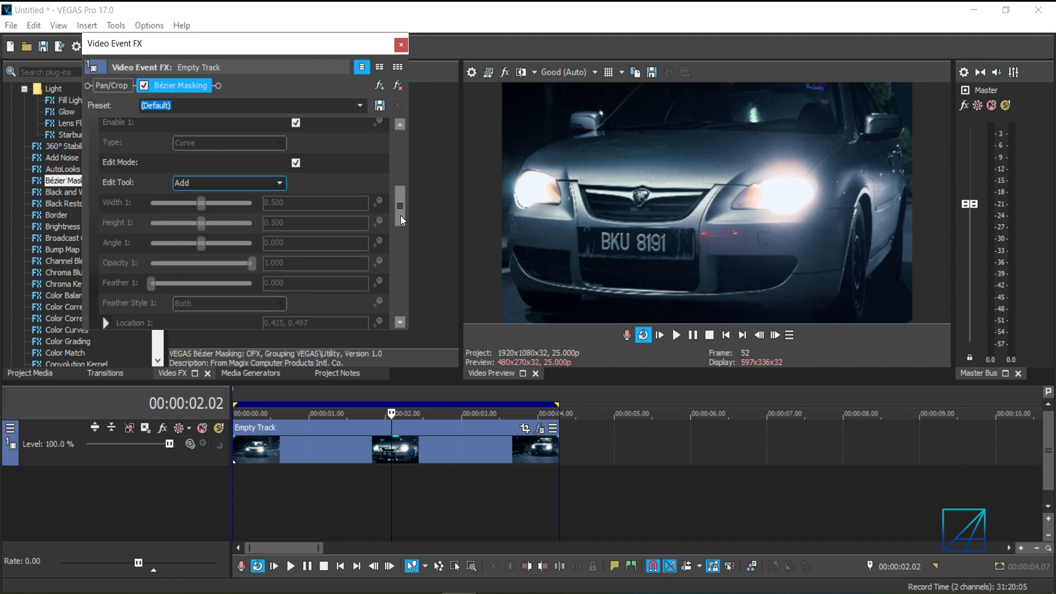
left_click(578, 226)
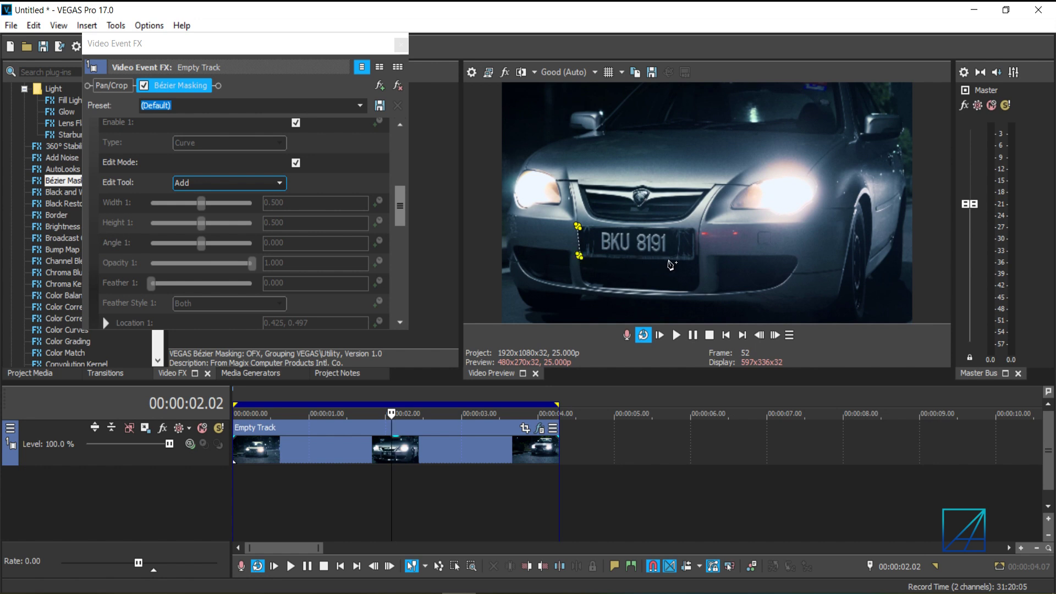
left_click(693, 259)
left_click(694, 227)
left_click(579, 227)
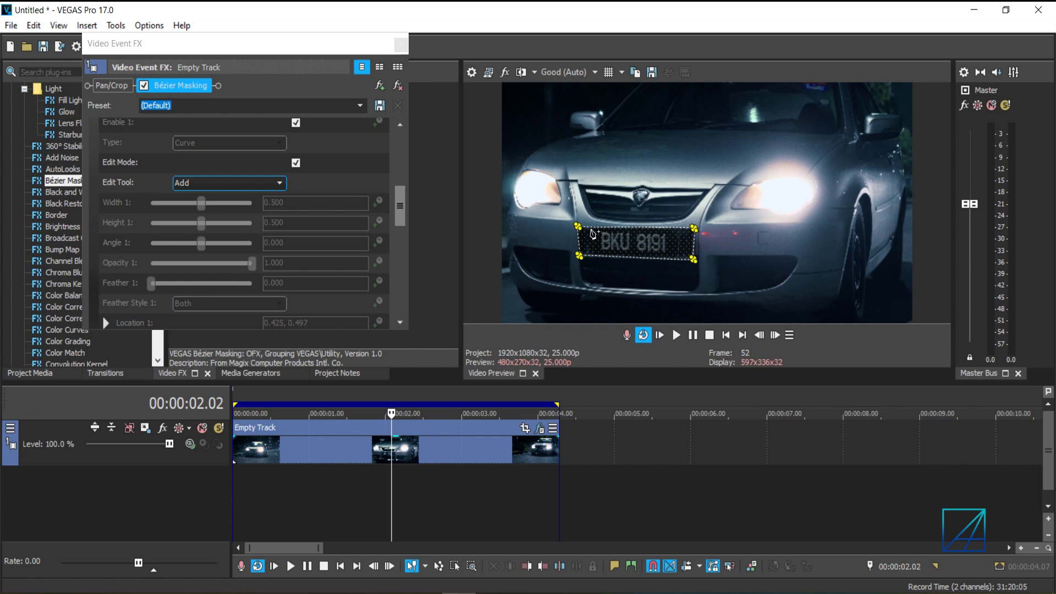
With the Normal edit tool, nudge the mask's bottom-right corner to fit the plate tightly
left_click(273, 184)
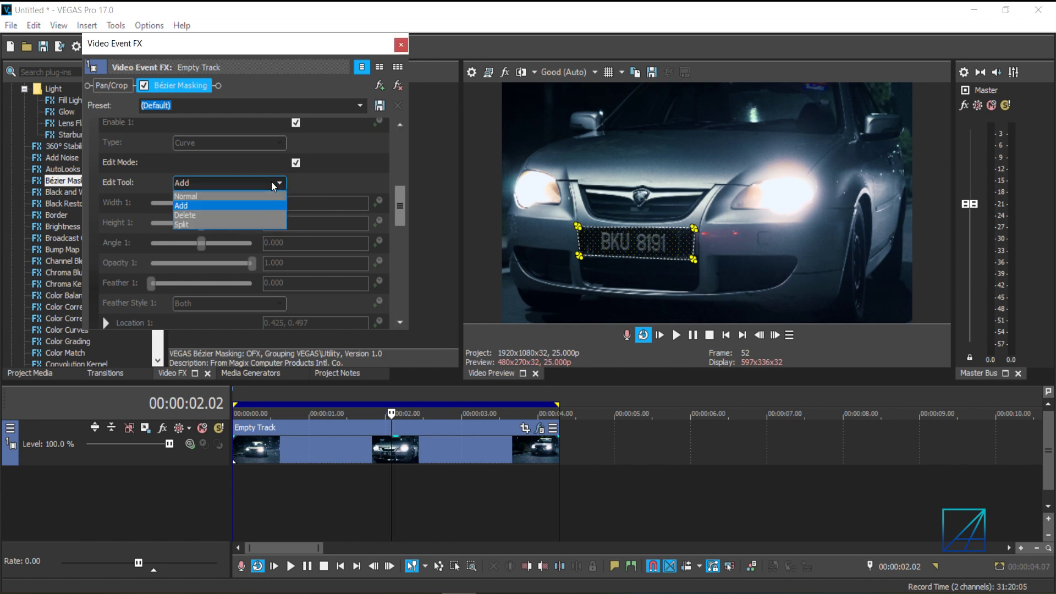
left_click(267, 196)
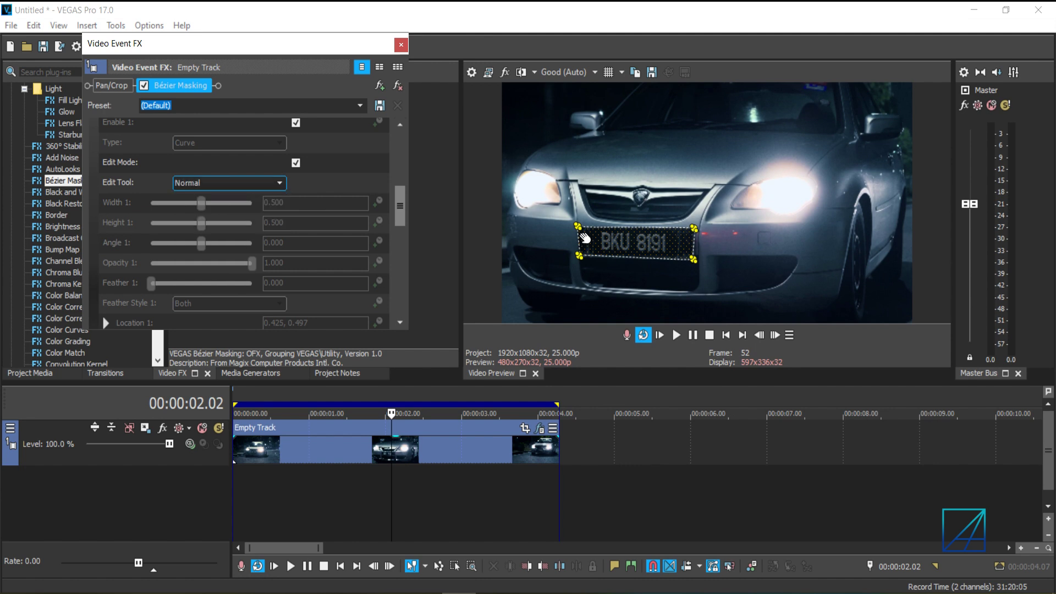
left_click(581, 229)
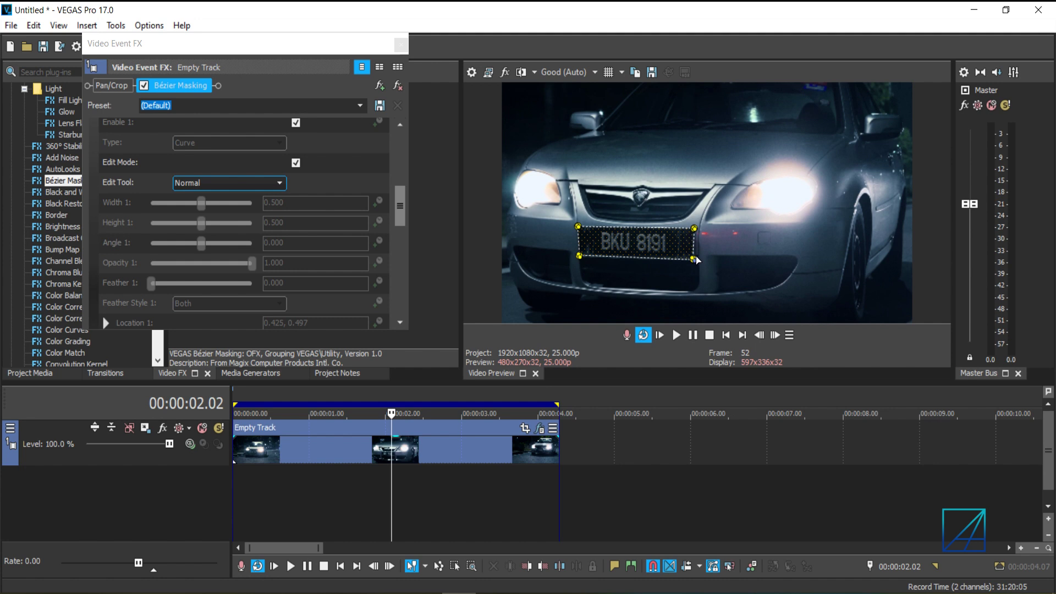
left_click_drag(696, 260, 696, 262)
left_click_drag(697, 261, 697, 262)
left_click_drag(696, 262, 696, 260)
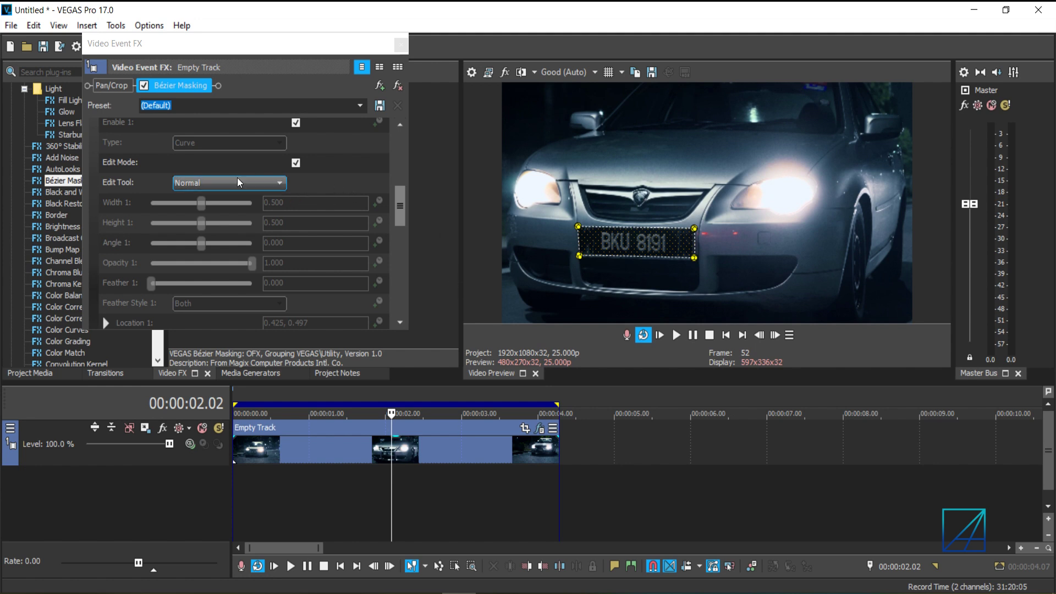
Turn off mask Edit Mode and expand Mask 1's tracking options
left_click(295, 164)
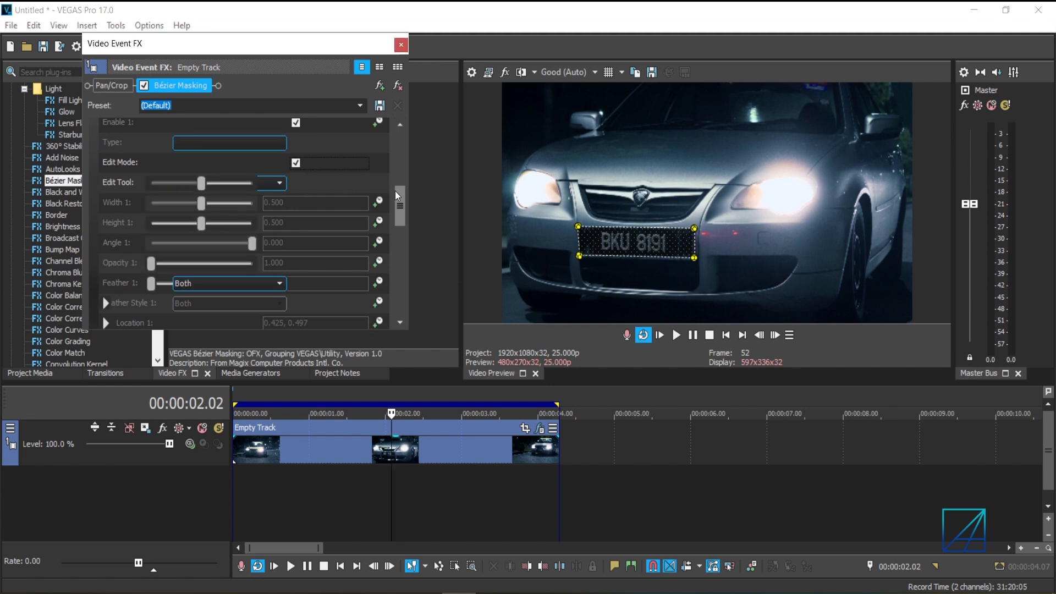
left_click_drag(401, 197, 398, 259)
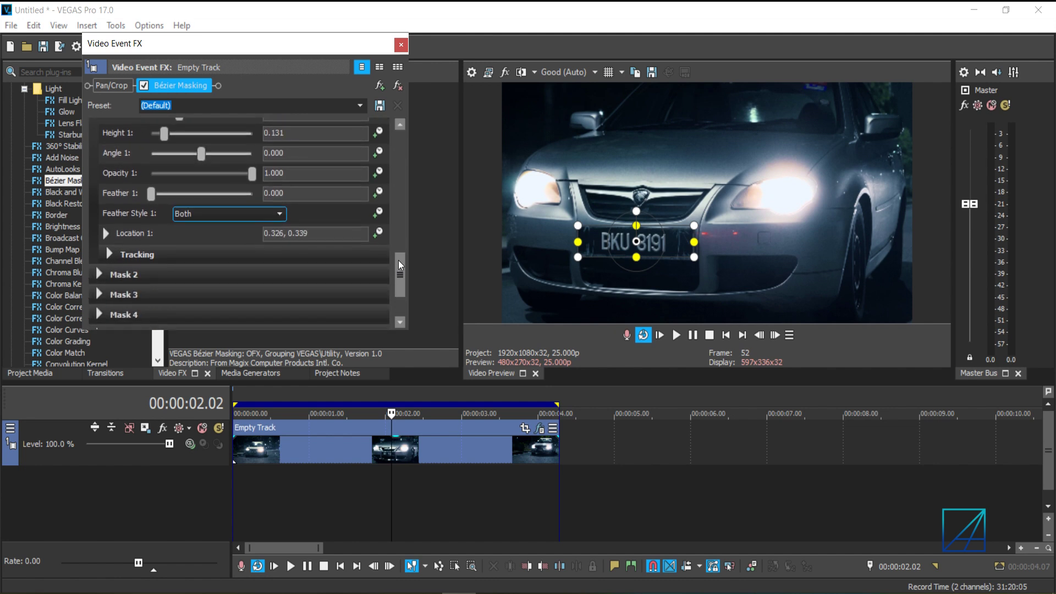
left_click(112, 252)
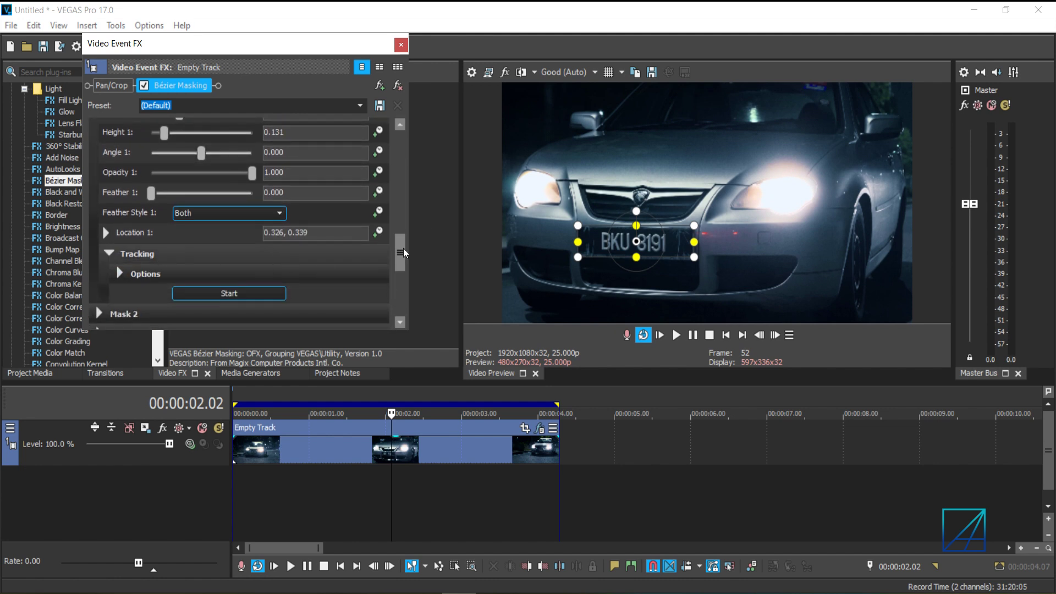
scroll(404, 248, "down", 2)
left_click(124, 229)
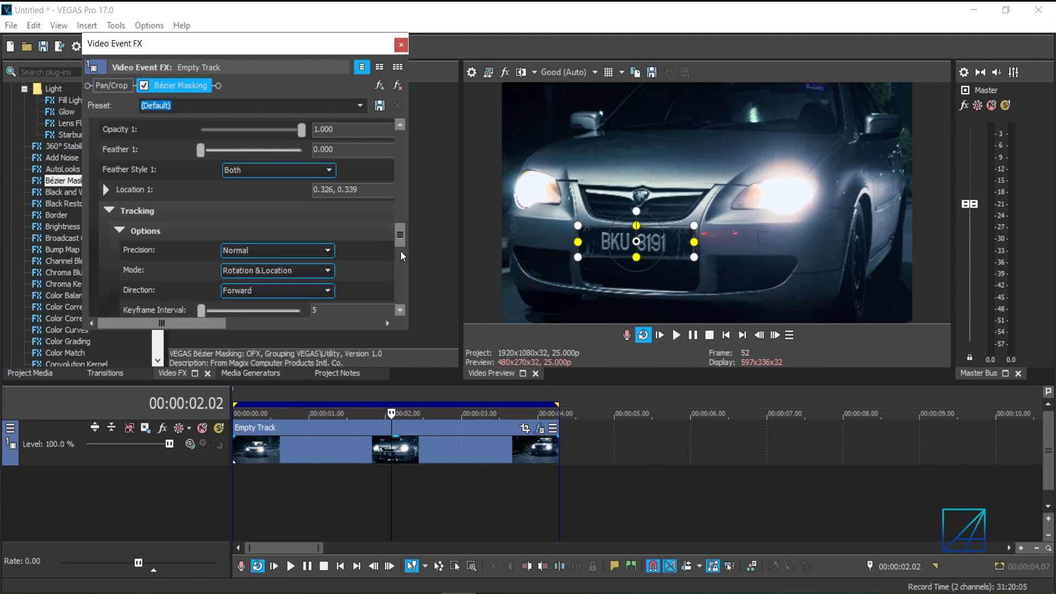
Set the tracking precision to High and bring up the tracking mode choices
left_click(282, 251)
left_click(275, 265)
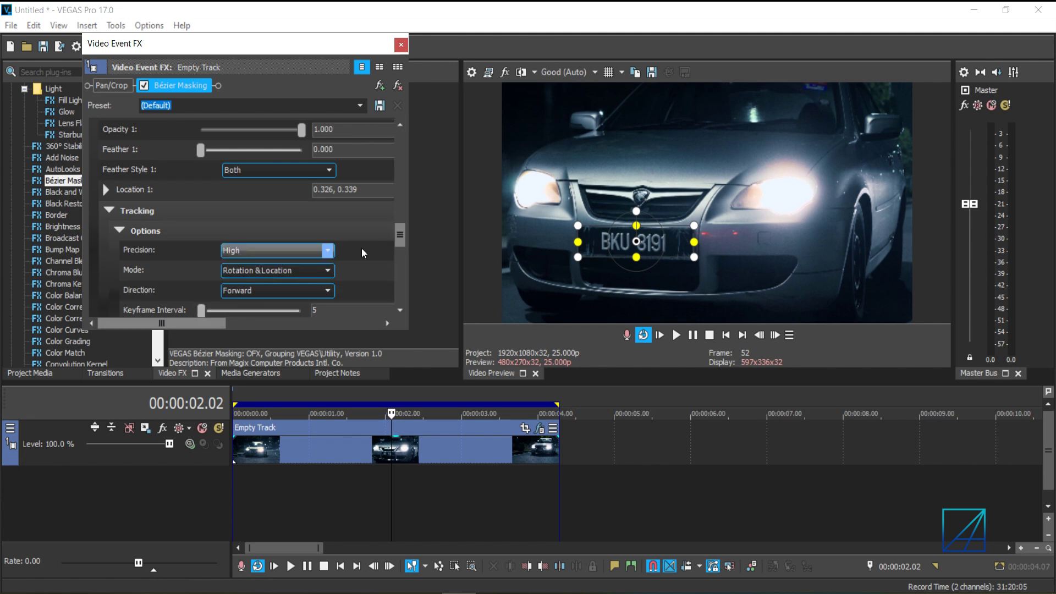
left_click_drag(401, 239, 397, 269)
left_click(241, 219)
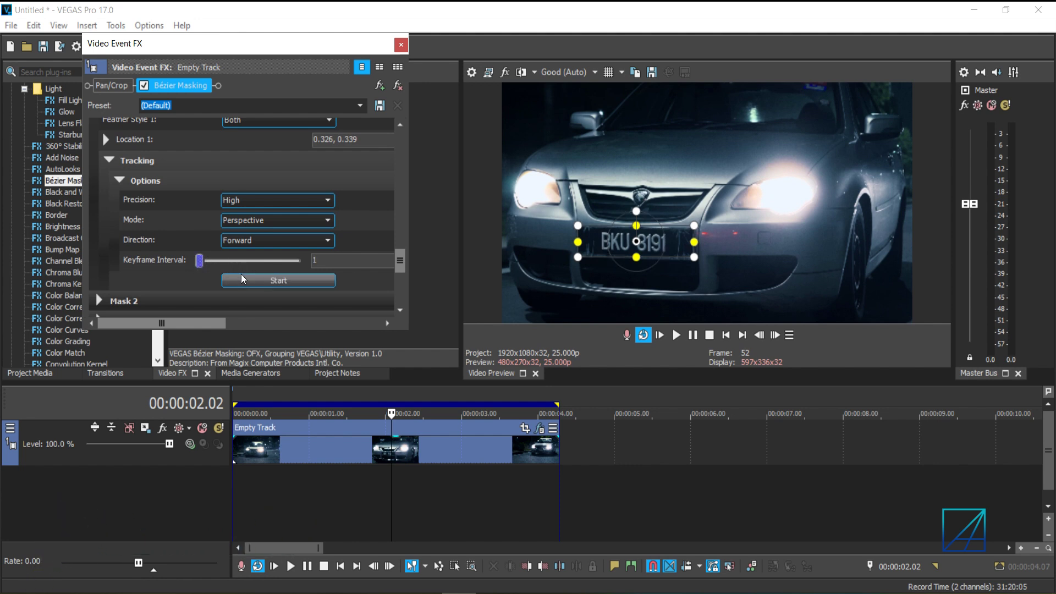
Run forward tracking on the plate mask and scrub back to confirm it follows the plate
left_click(319, 281)
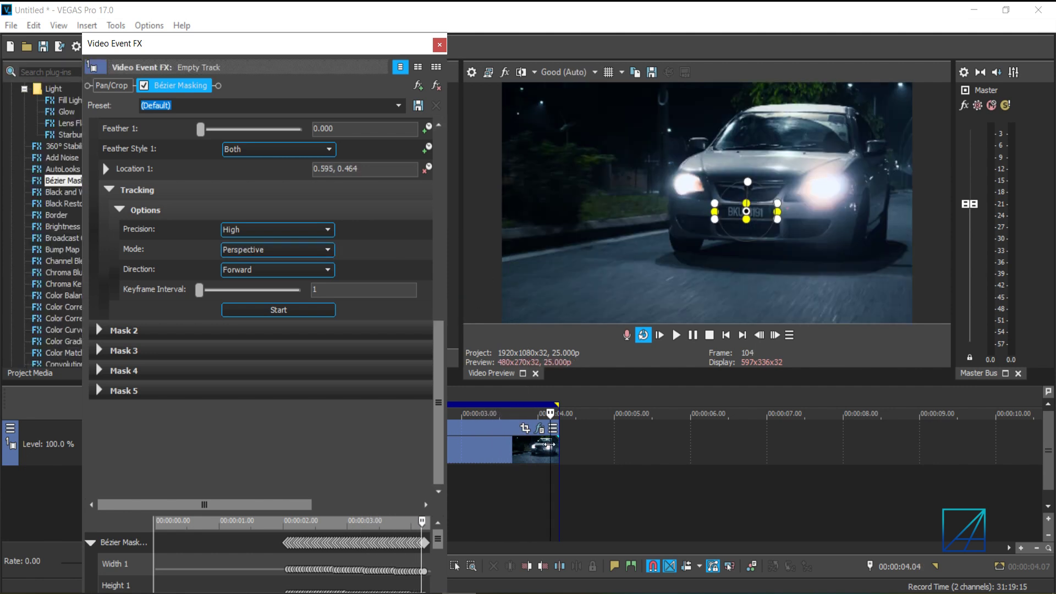
left_click_drag(550, 444, 496, 450)
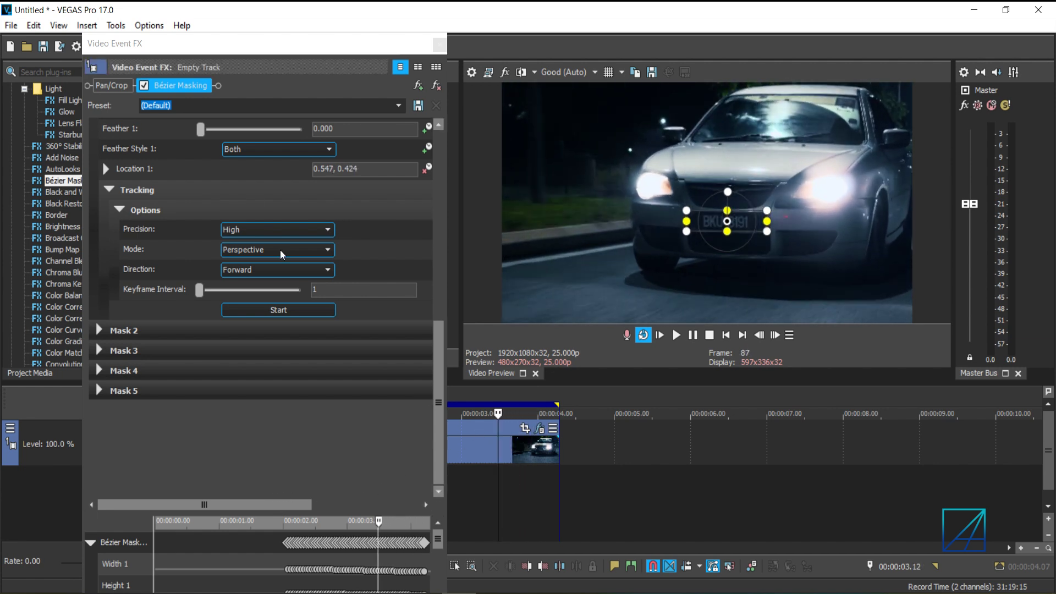
mouse_move(271, 38)
left_mouse_down()
mouse_move(804, 240)
mouse_move(836, 333)
mouse_move(313, 78)
mouse_move(288, 38)
left_mouse_up()
From the first mask keyframe at 00:00:02.02, run tracking in the Backward direction
left_click(303, 539)
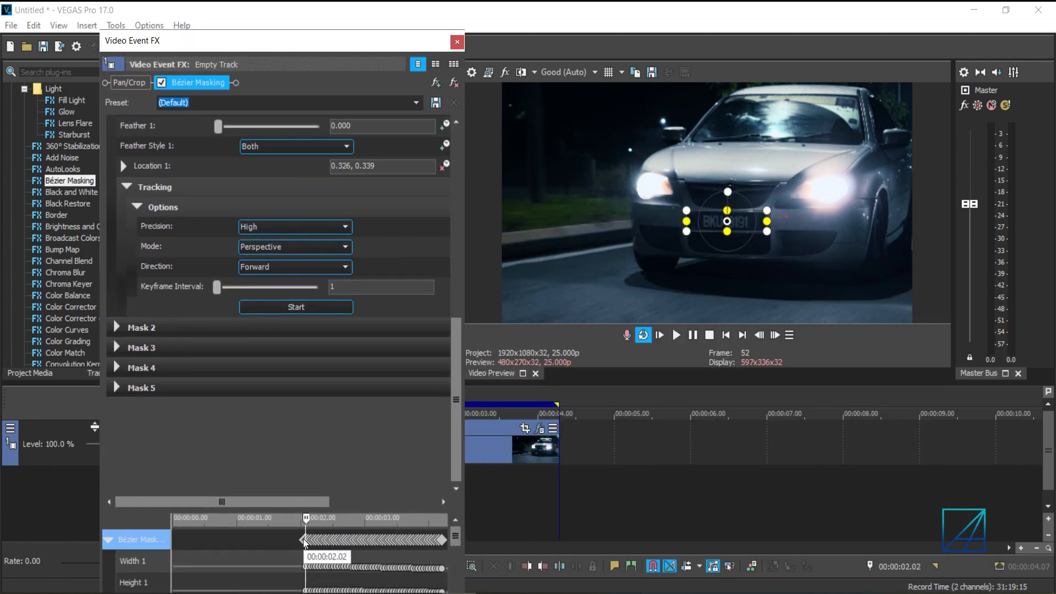
scroll(311, 542, "up", 3)
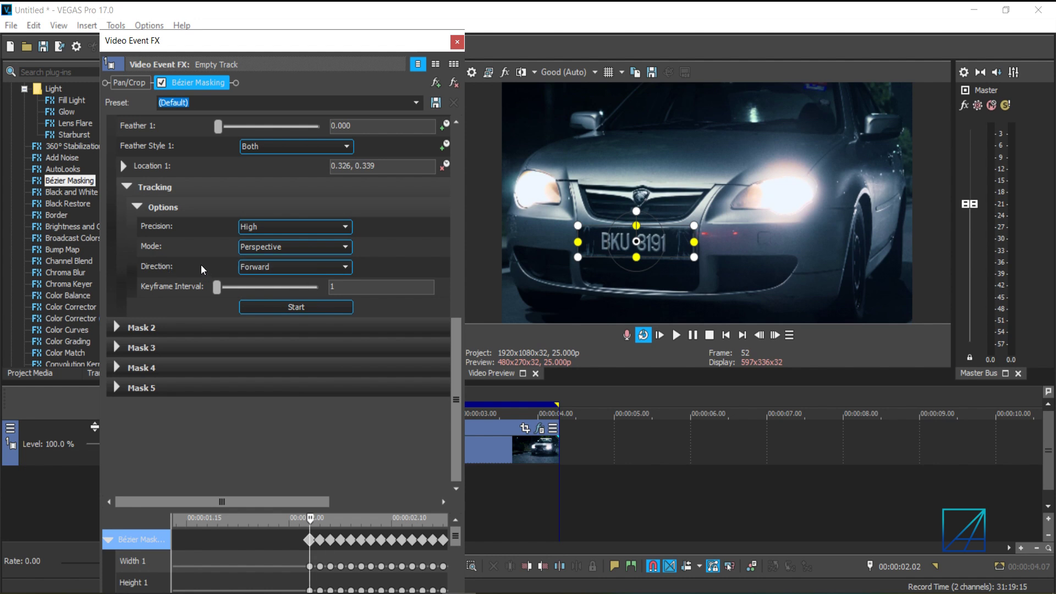
left_click(274, 266)
left_click(272, 292)
left_click(286, 308)
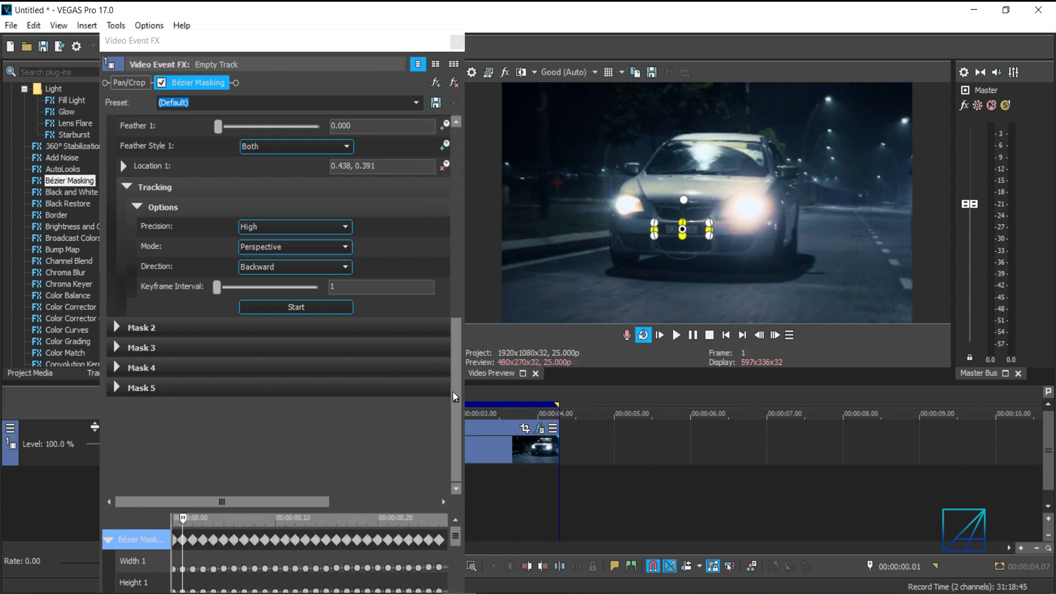
Turn off Mask FX and invert the mask to black out the plate, then close the effect settings
scroll(454, 391, "up", 3)
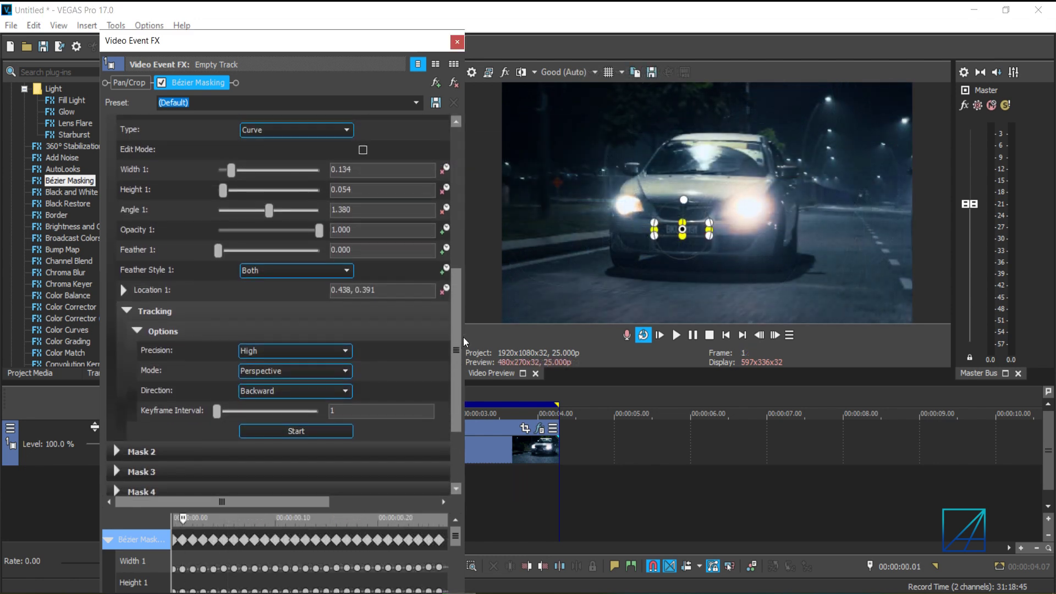
left_click_drag(463, 338, 460, 275)
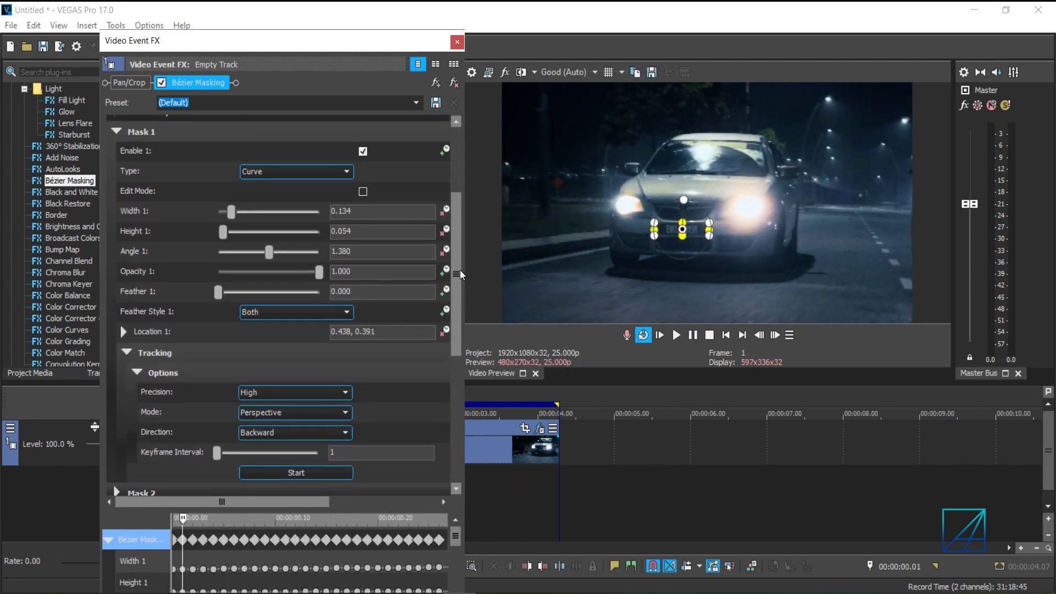
left_click(127, 351)
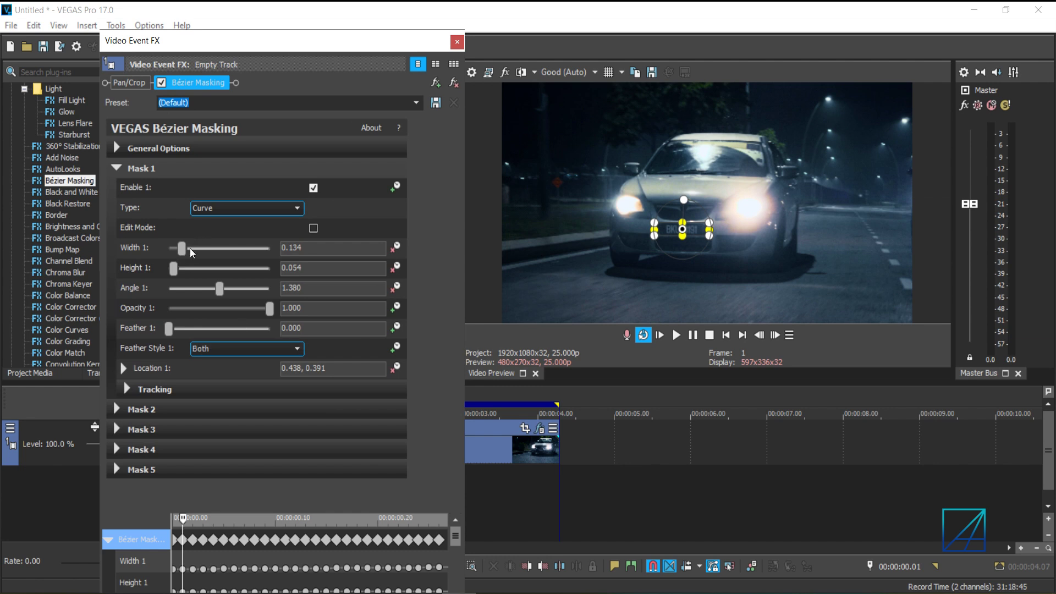
left_click(121, 167)
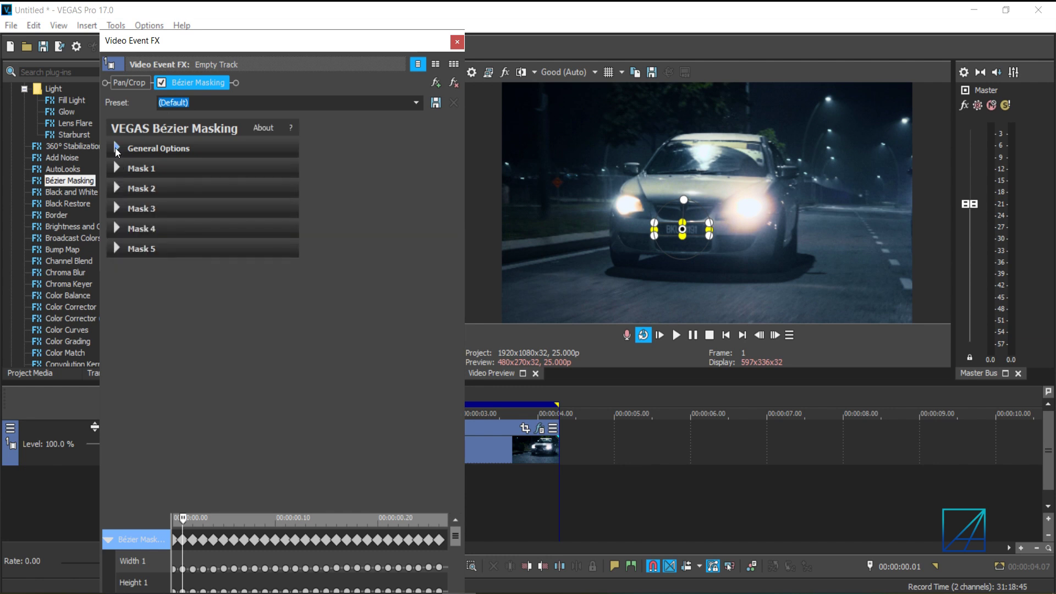
left_click(116, 148)
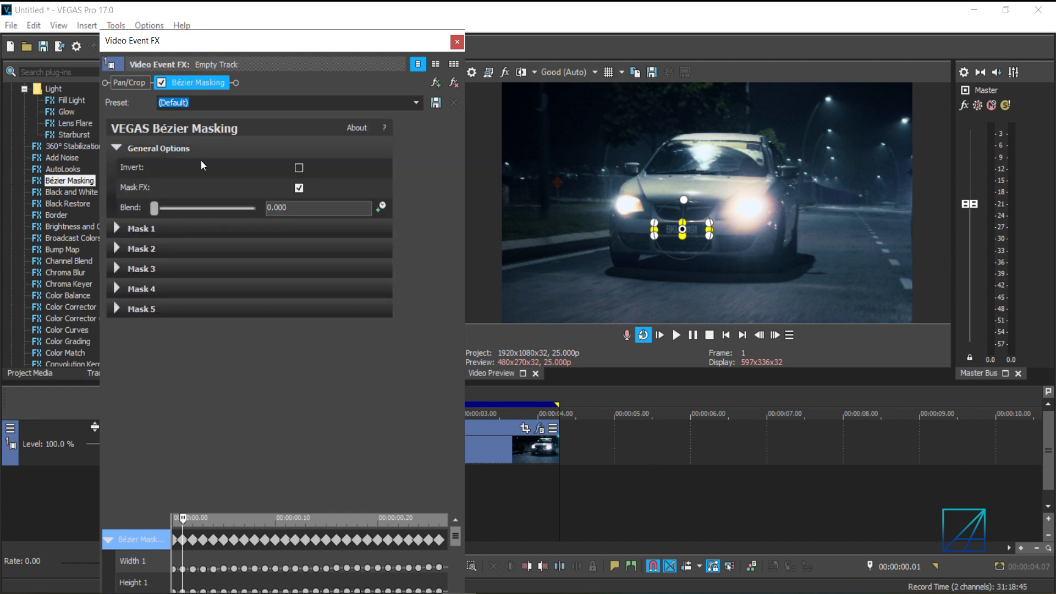
left_click(299, 189)
left_click(298, 168)
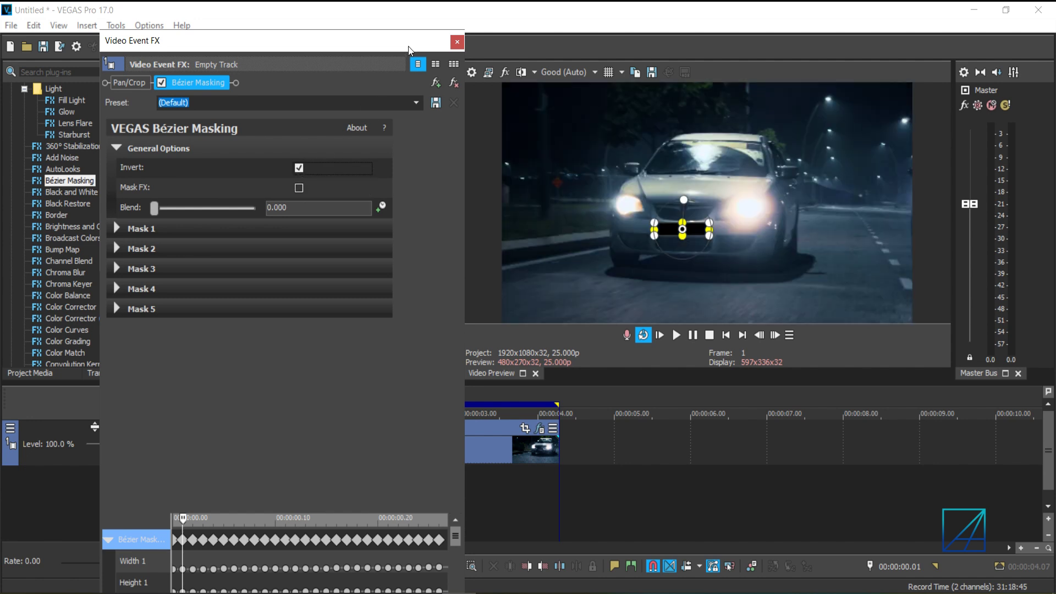
left_click(455, 43)
Play the clip to review the blacked-out plate and show the Project Media list
key("space")
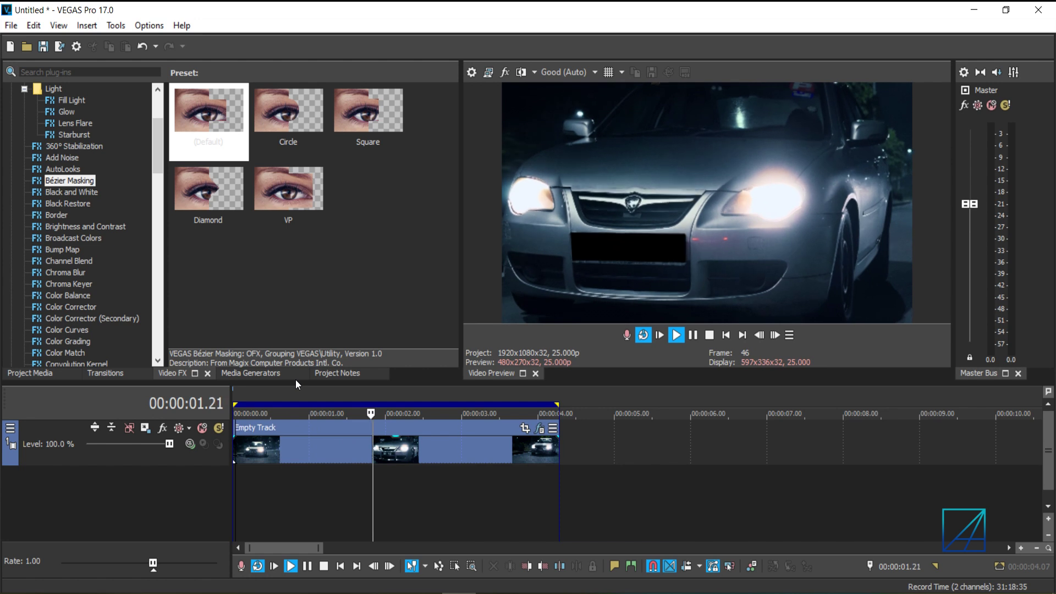
key("space")
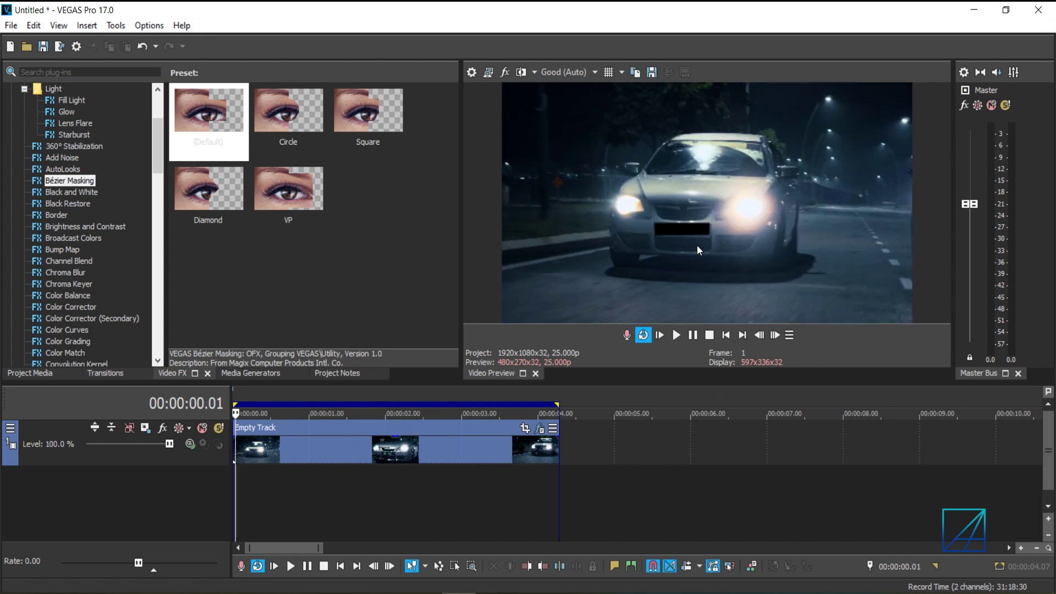
left_click(38, 372)
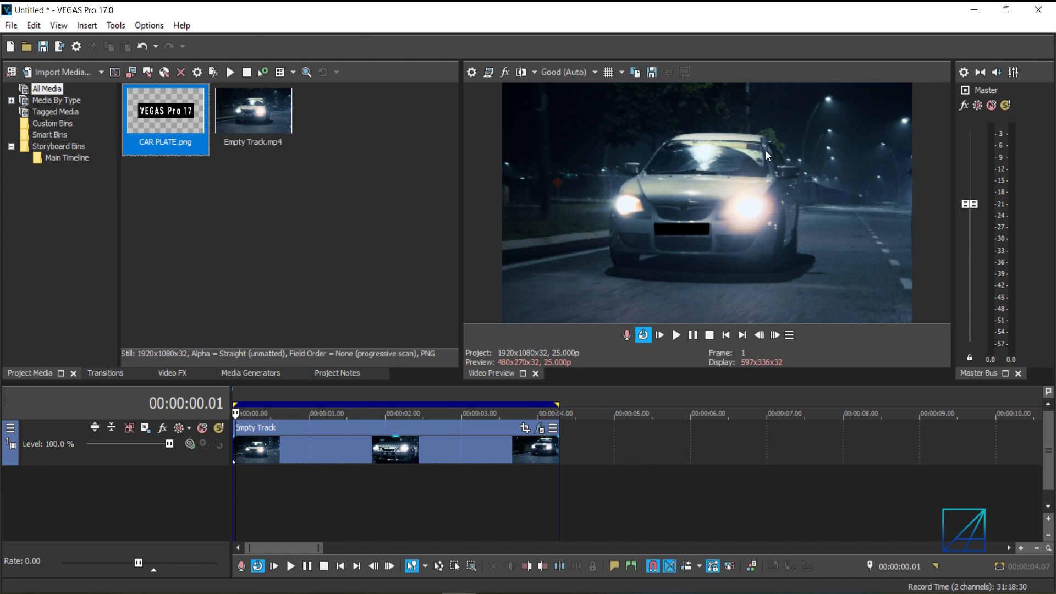
Add a new video track with CAR PLATE.png, trimmed to end with the Empty Track footage
right_click(194, 467)
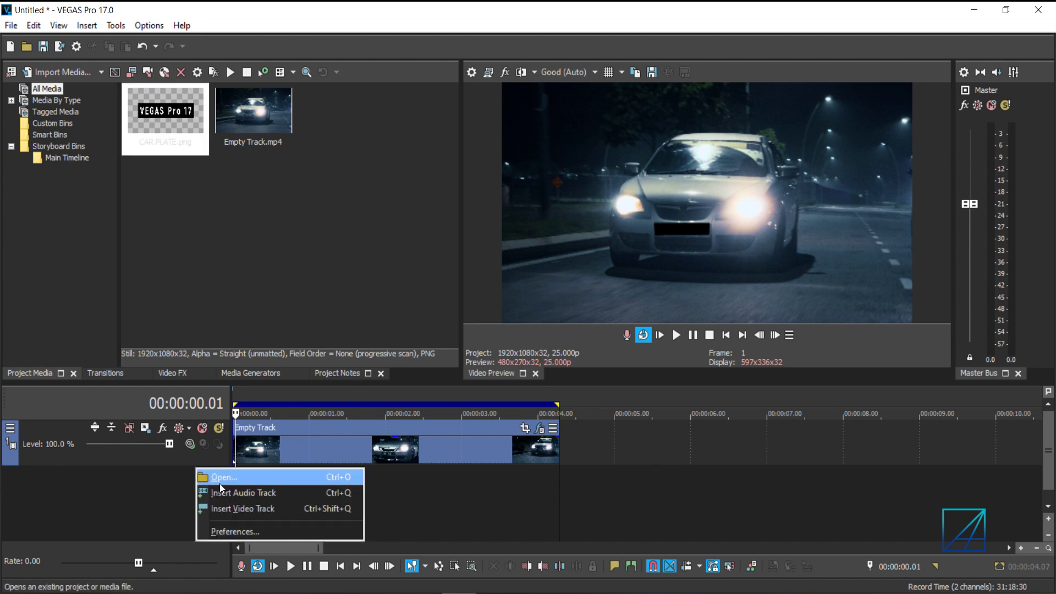
left_click(247, 502)
left_click_drag(158, 100, 218, 448)
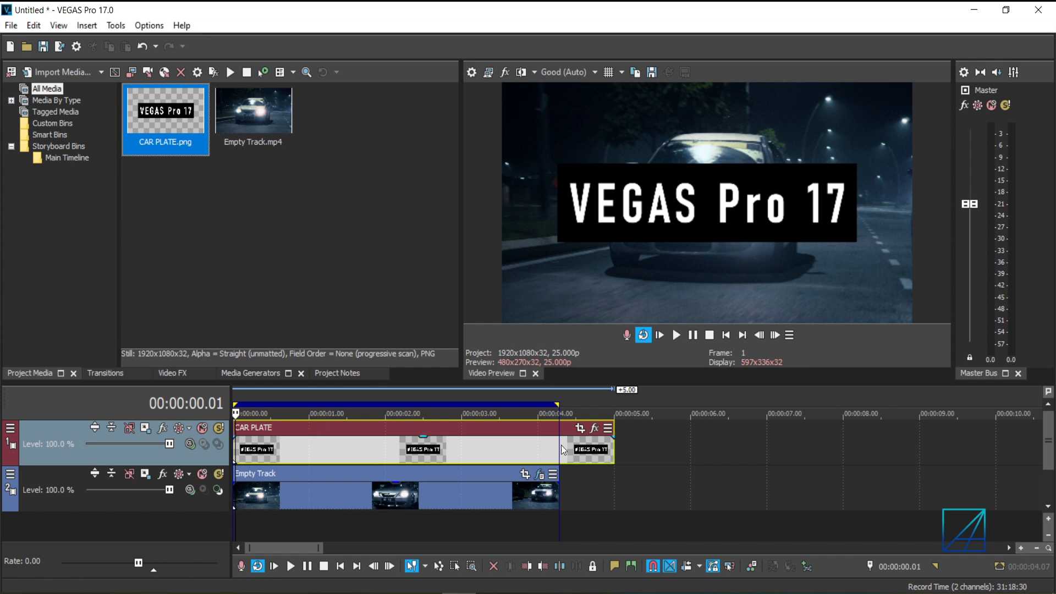
left_click_drag(612, 454, 558, 454)
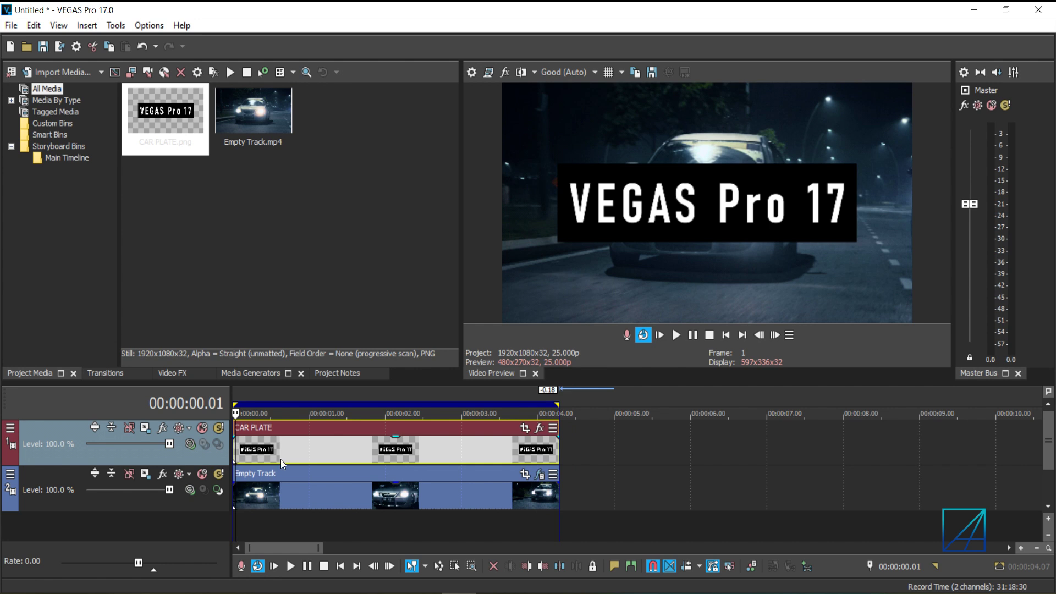
left_click(296, 493)
key("Home")
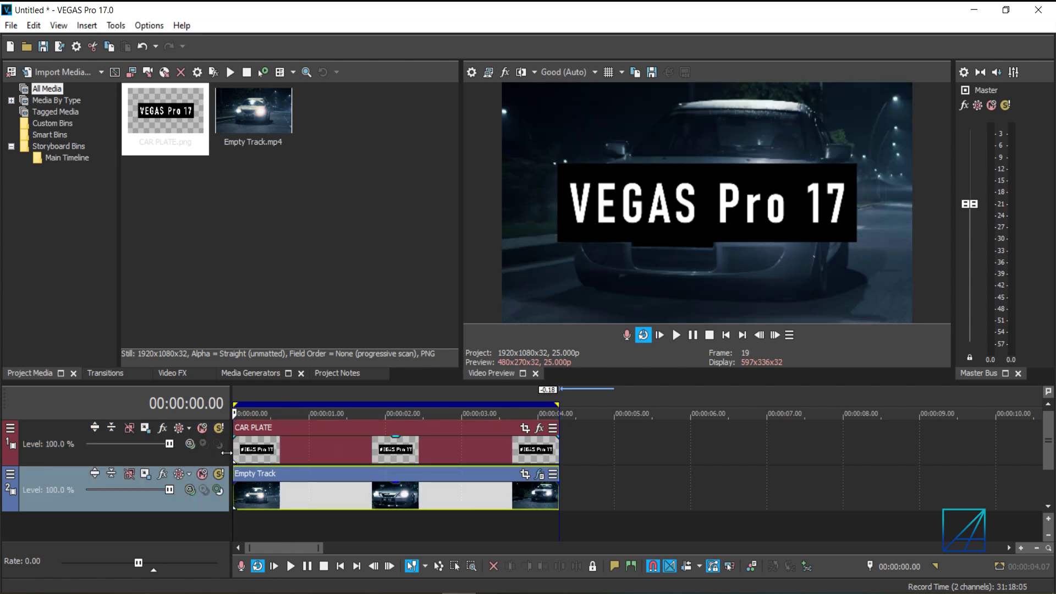
Apply the Picture In Picture (Default) preset to the CAR PLATE clip
left_click(172, 373)
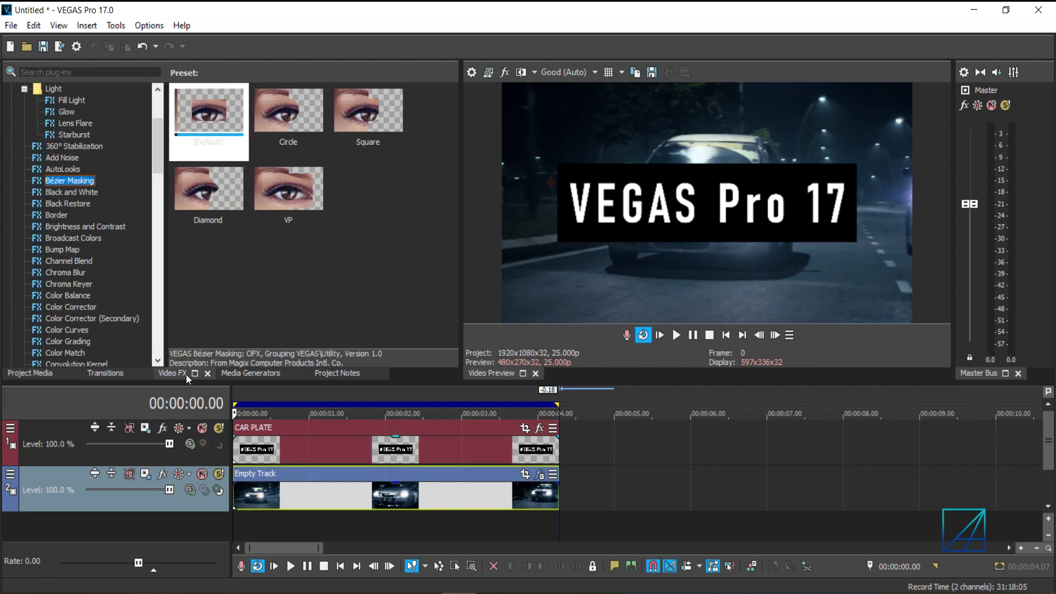
left_click(73, 262)
key("p")
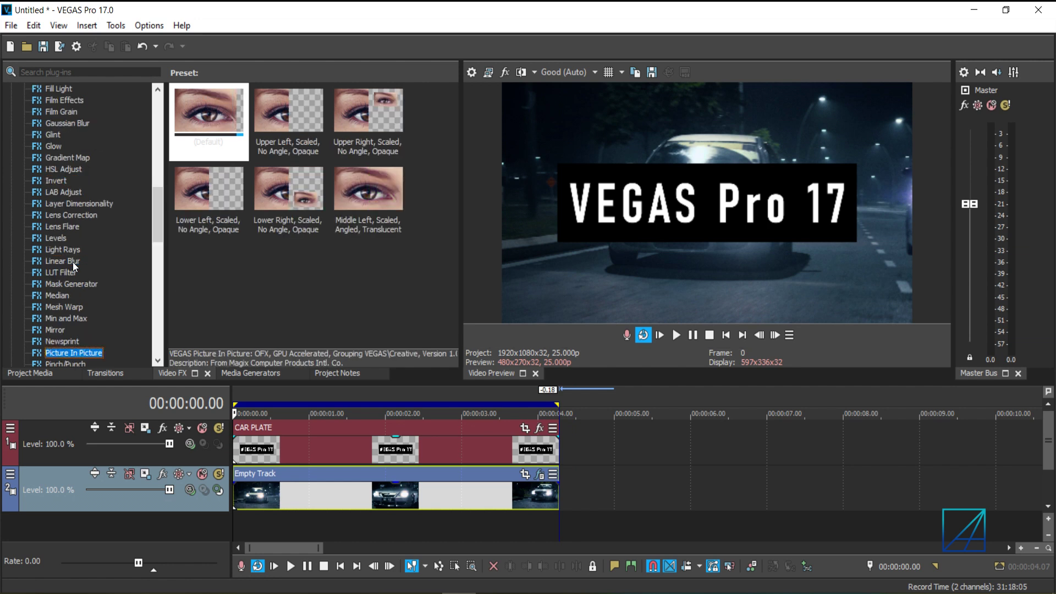
left_click_drag(220, 128, 225, 134)
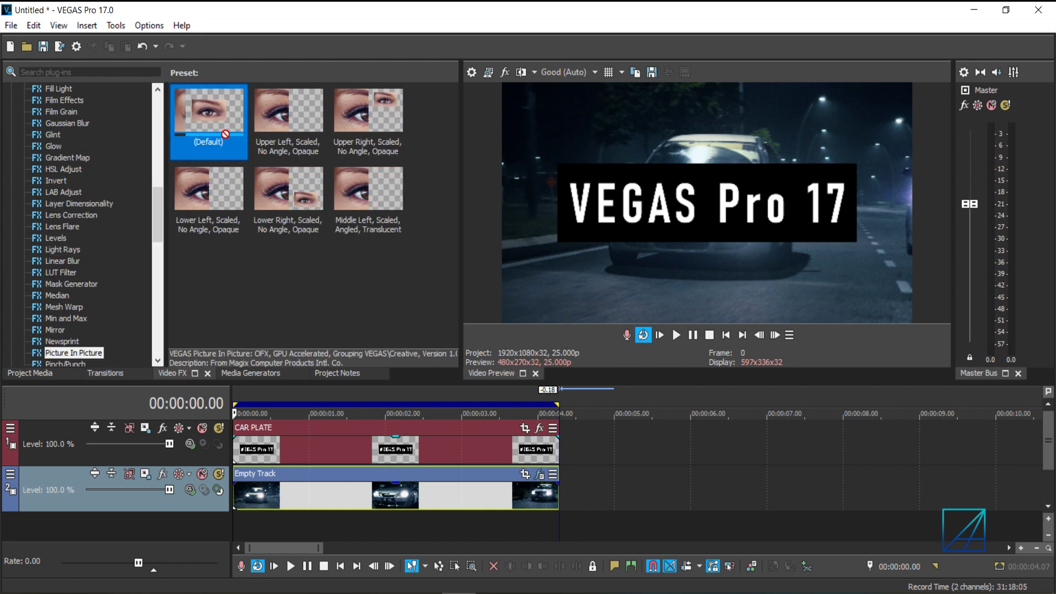
left_click_drag(258, 437, 259, 438)
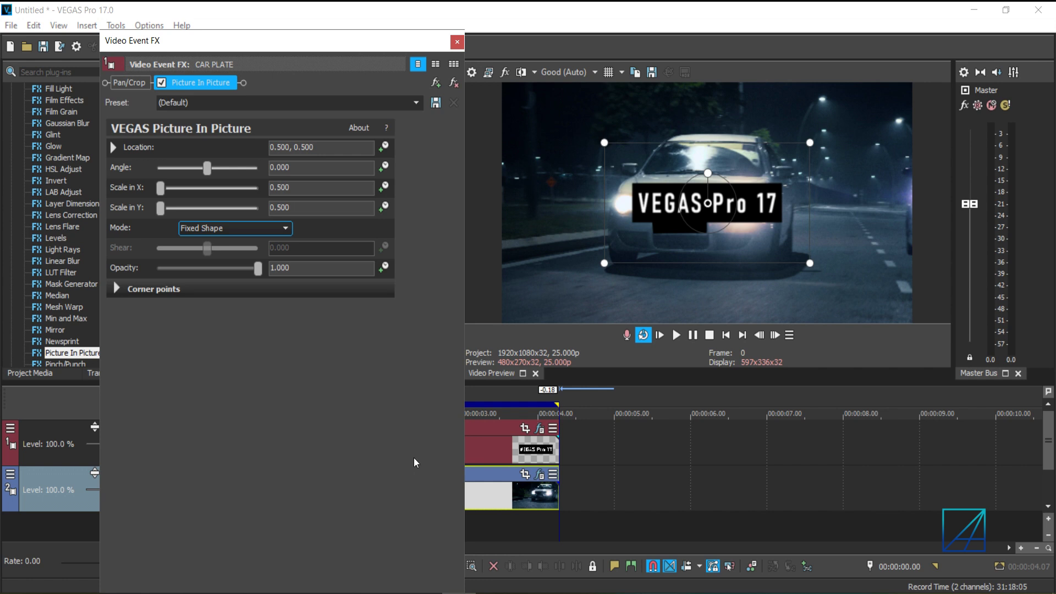
At frame 48, move the plate image down onto the car's front at 0.310, 0.336
left_click(485, 447)
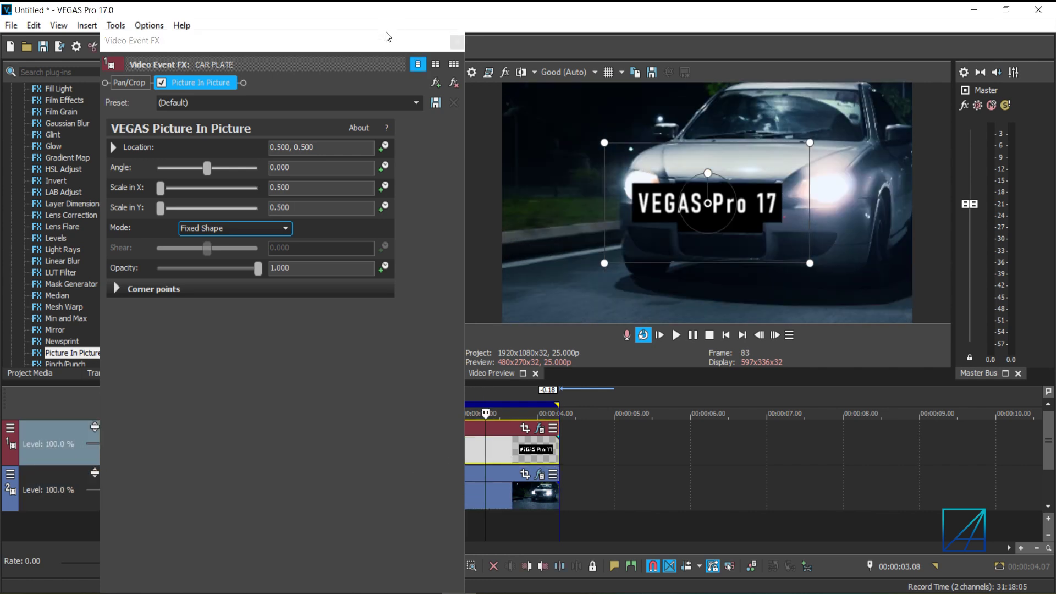
left_click_drag(389, 35, 267, 32)
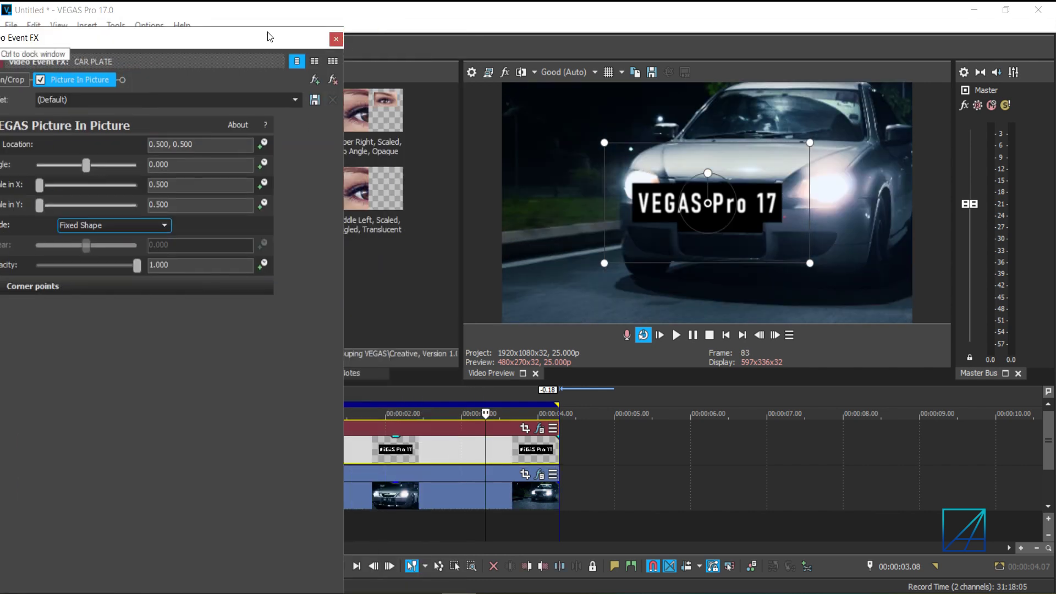
left_click(486, 453)
left_click(380, 450)
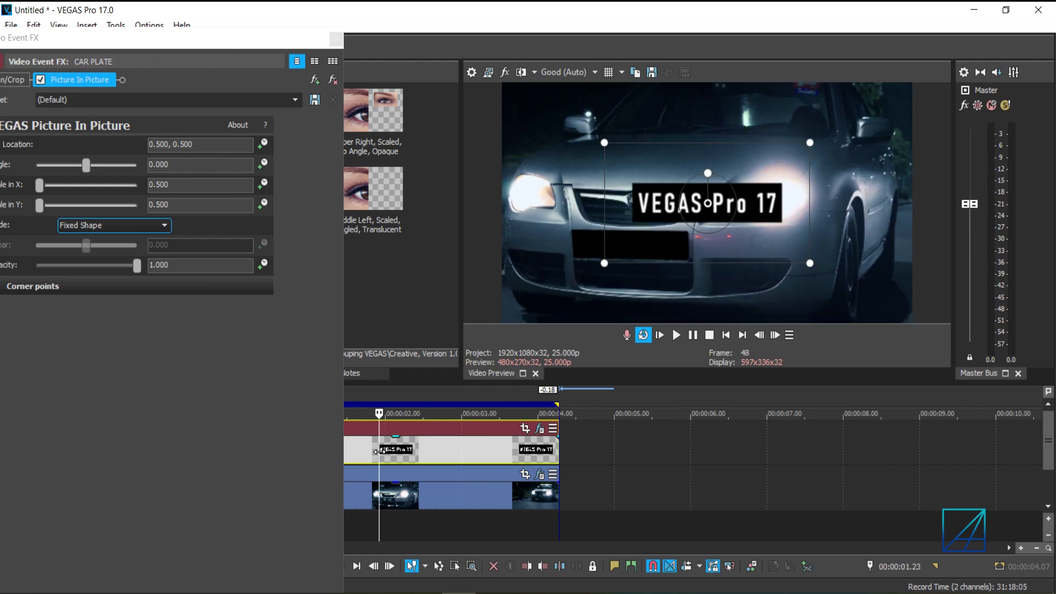
left_click_drag(234, 45, 354, 30)
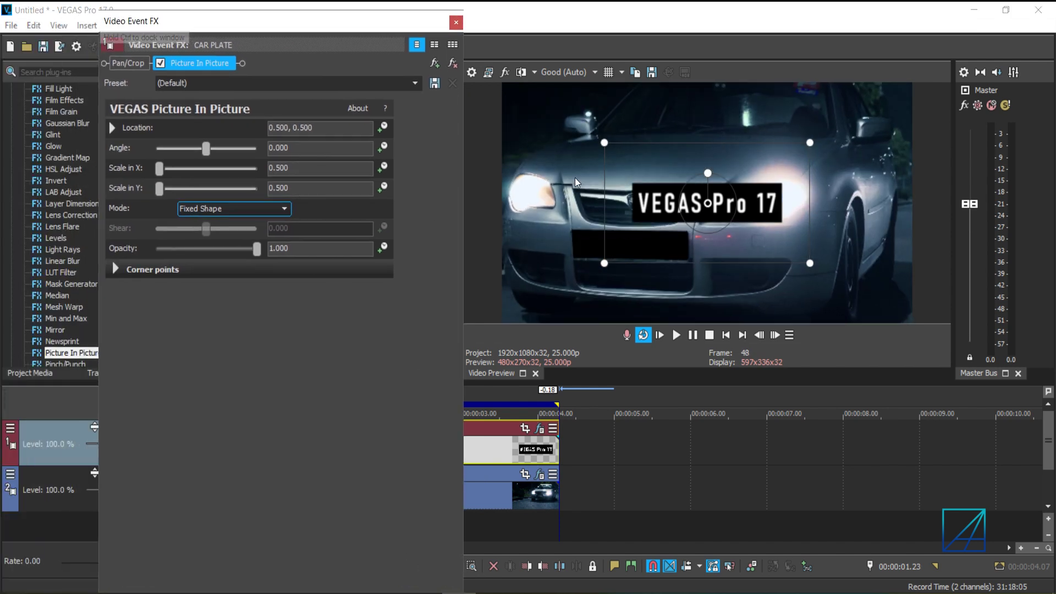
left_click_drag(667, 209, 591, 243)
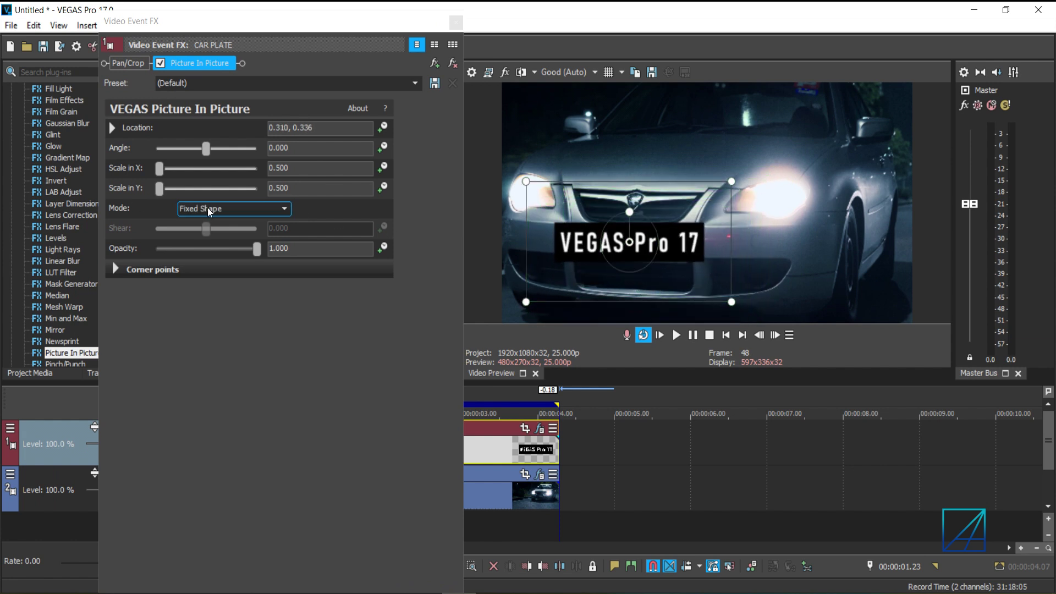
Switch the picture-in-picture to Free Form and pin the plate image's four corners onto the car's licence plate
left_click(226, 211)
left_click(209, 239)
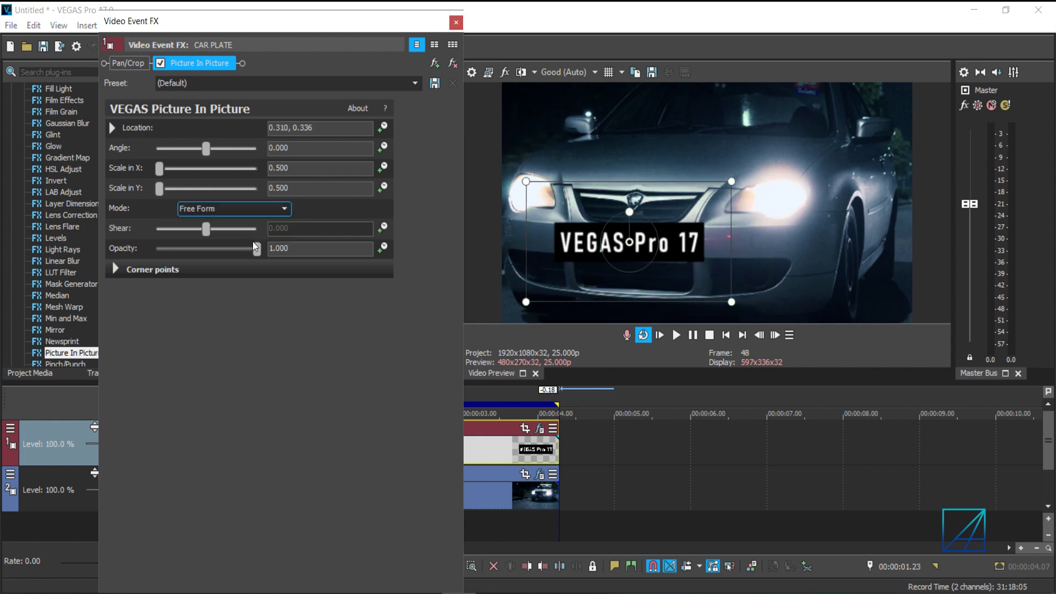
left_click_drag(529, 182, 562, 202)
left_click_drag(731, 182, 698, 212)
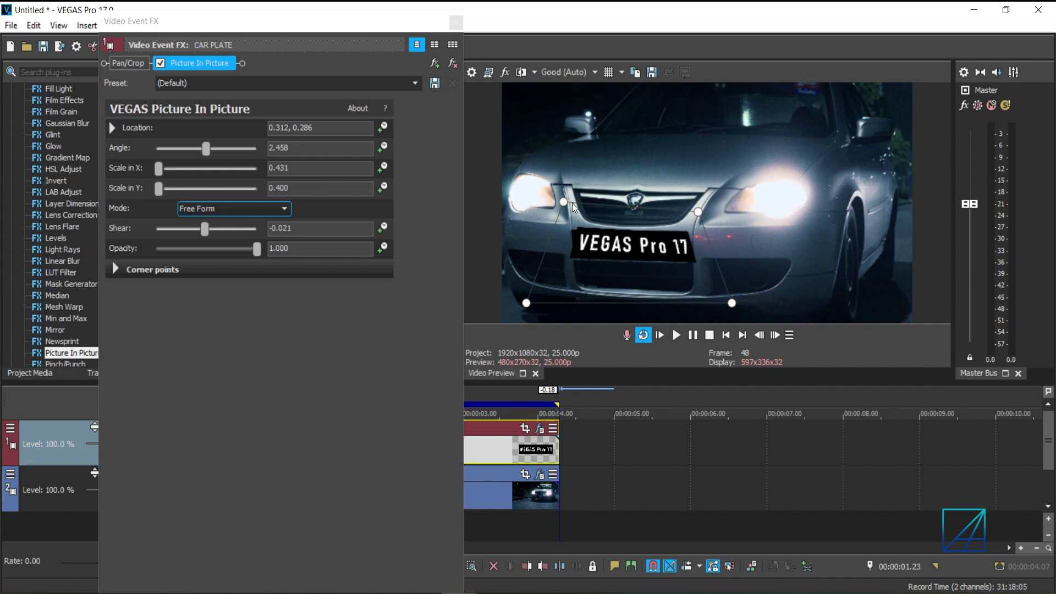
left_click_drag(563, 202, 559, 206)
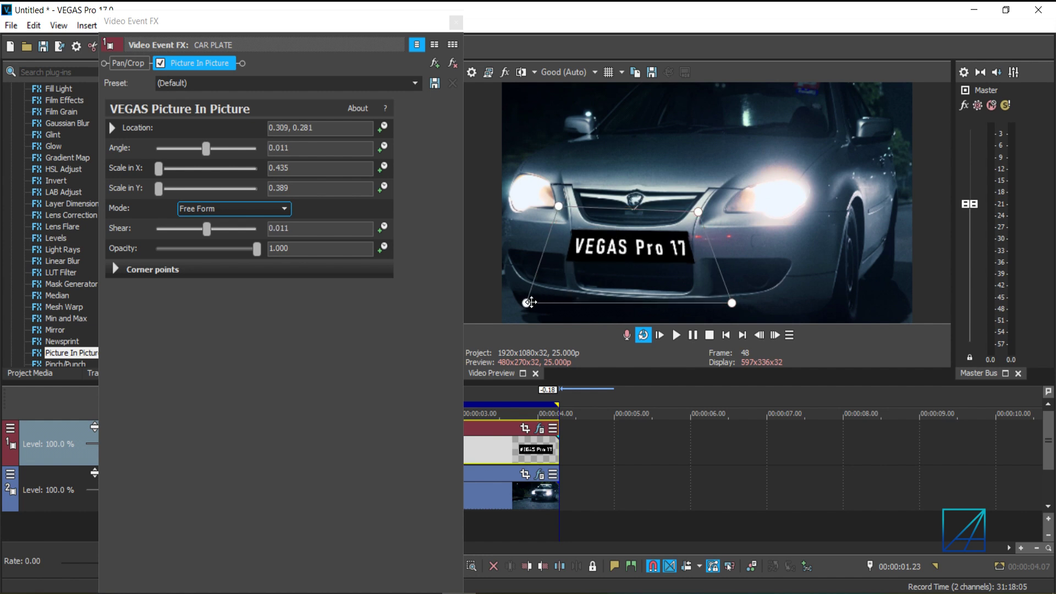
left_click_drag(529, 302, 552, 286)
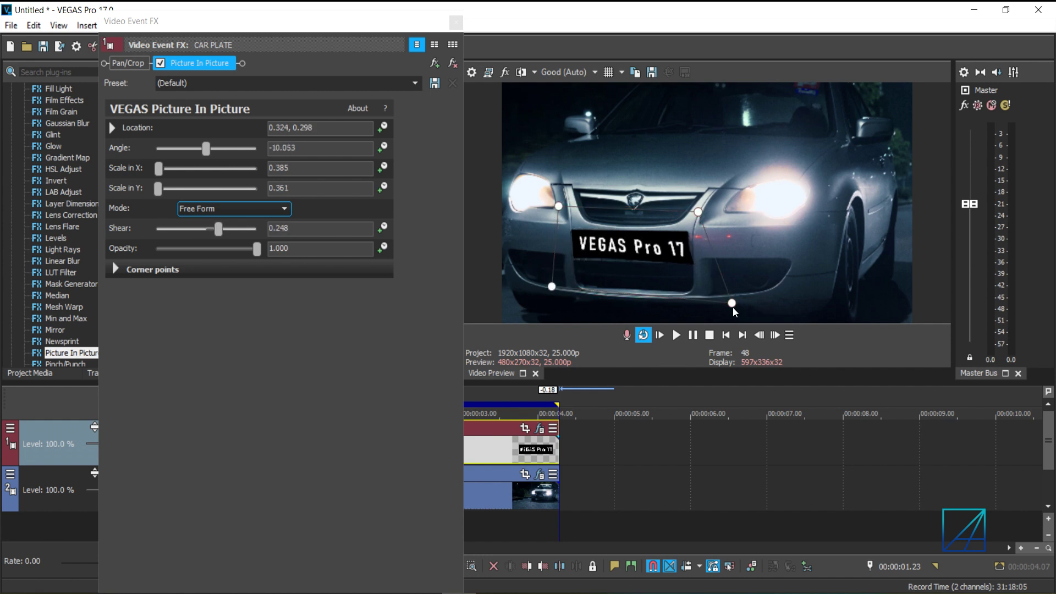
left_click_drag(732, 304, 711, 290)
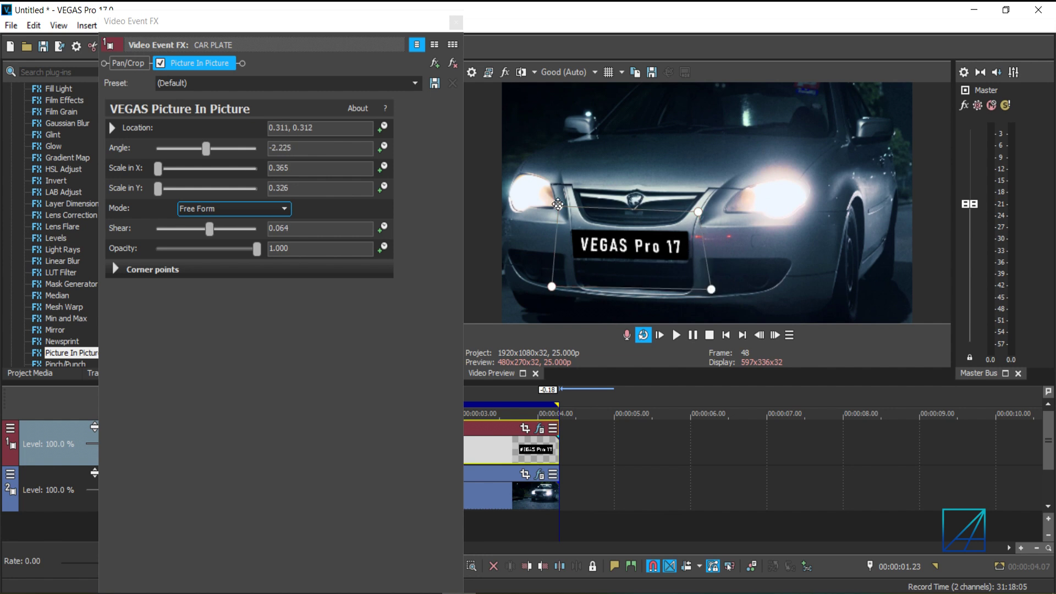
left_click_drag(558, 204, 556, 207)
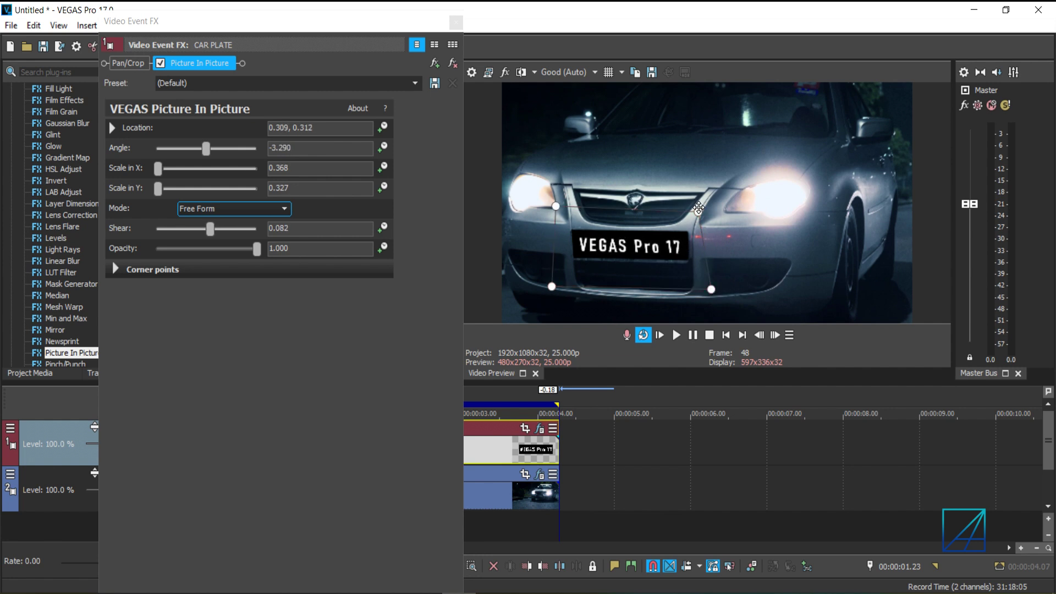
left_click_drag(698, 208, 703, 205)
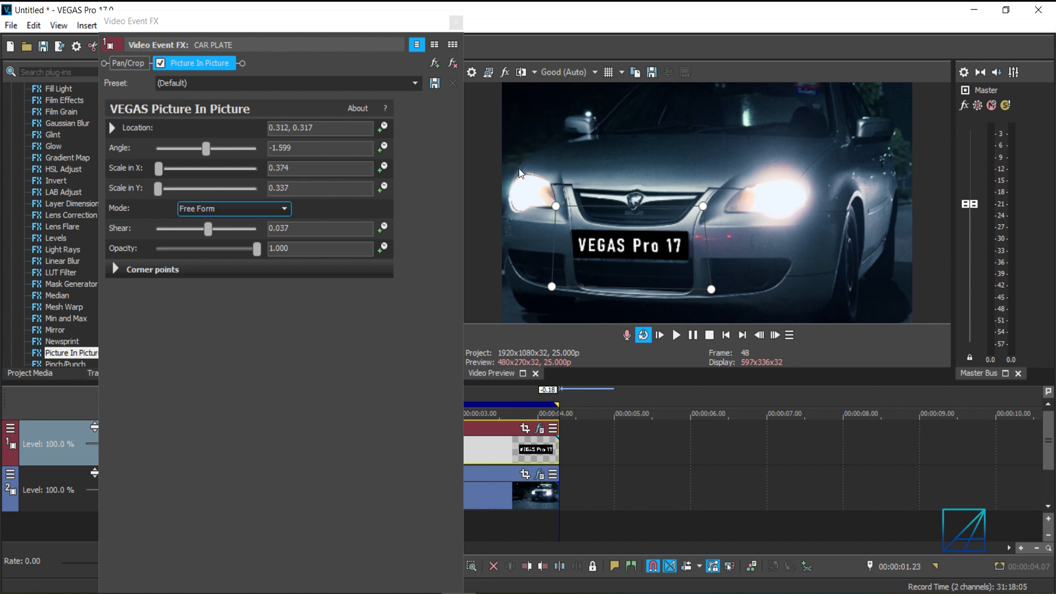
left_click_drag(716, 291, 718, 294)
Apply Copy Motion Track to PiP from the Empty Track event to the CAR PLATE image, then rewind to the start
left_click(455, 23)
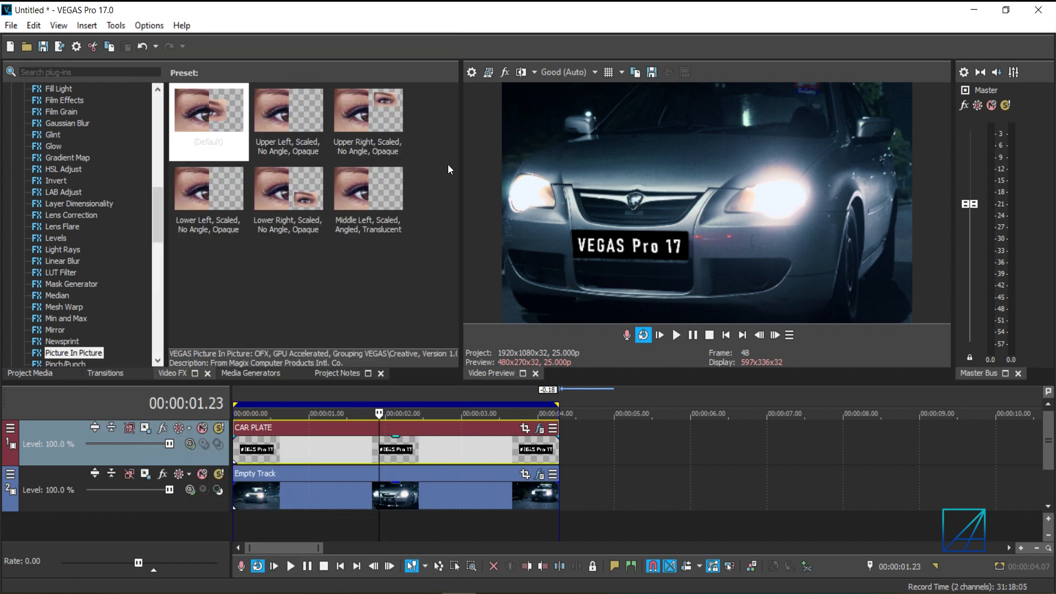
left_click(381, 499)
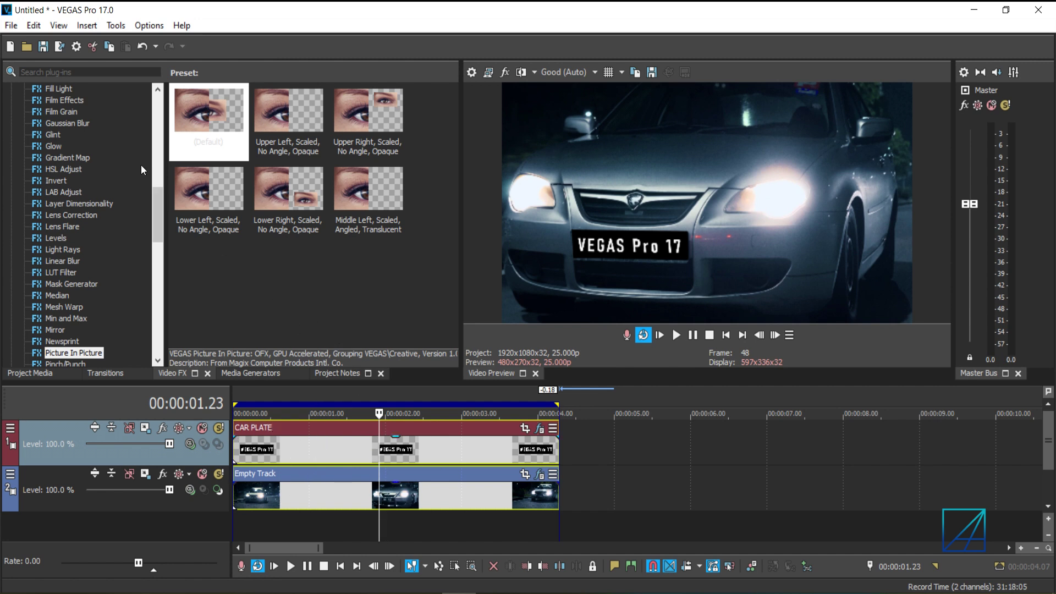
left_click(114, 26)
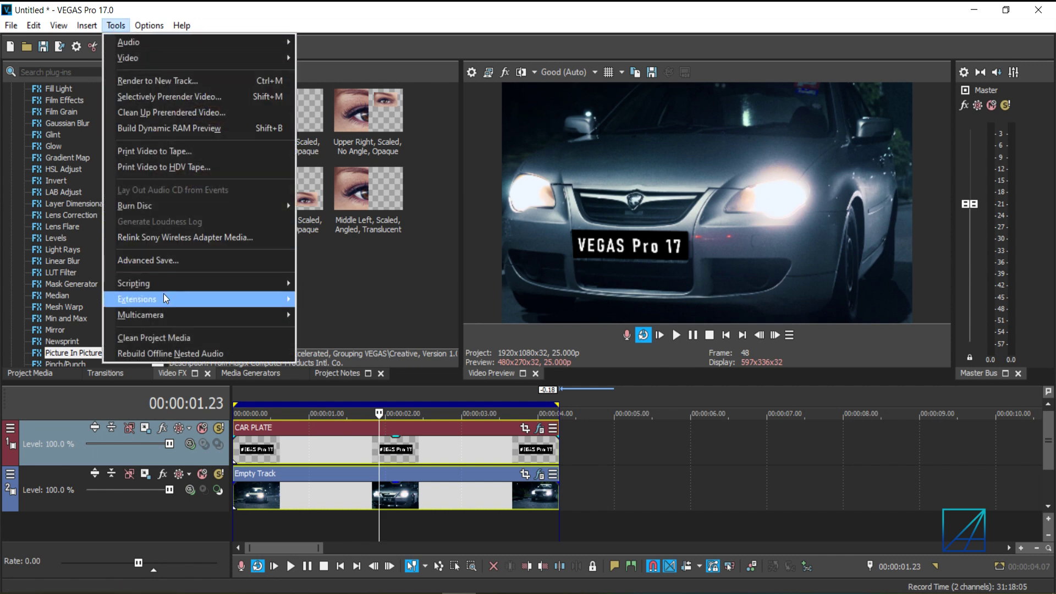
mouse_move(163, 299)
left_click(365, 330)
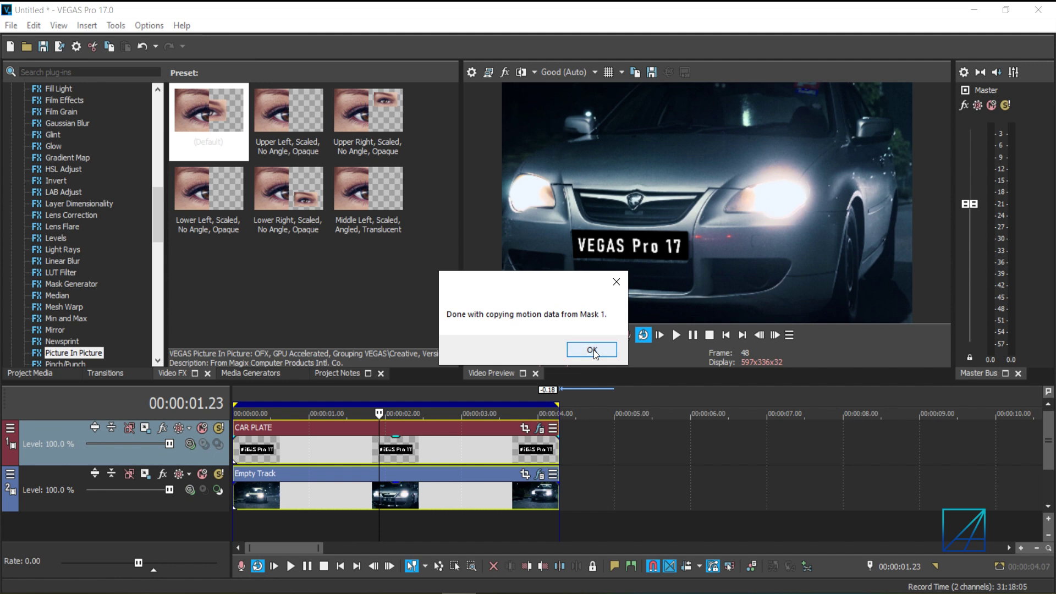
left_click(592, 351)
left_click_drag(377, 450, 214, 454)
Play the timeline from the start to confirm the VEGAS Pro 17 plate follows the car
key("space")
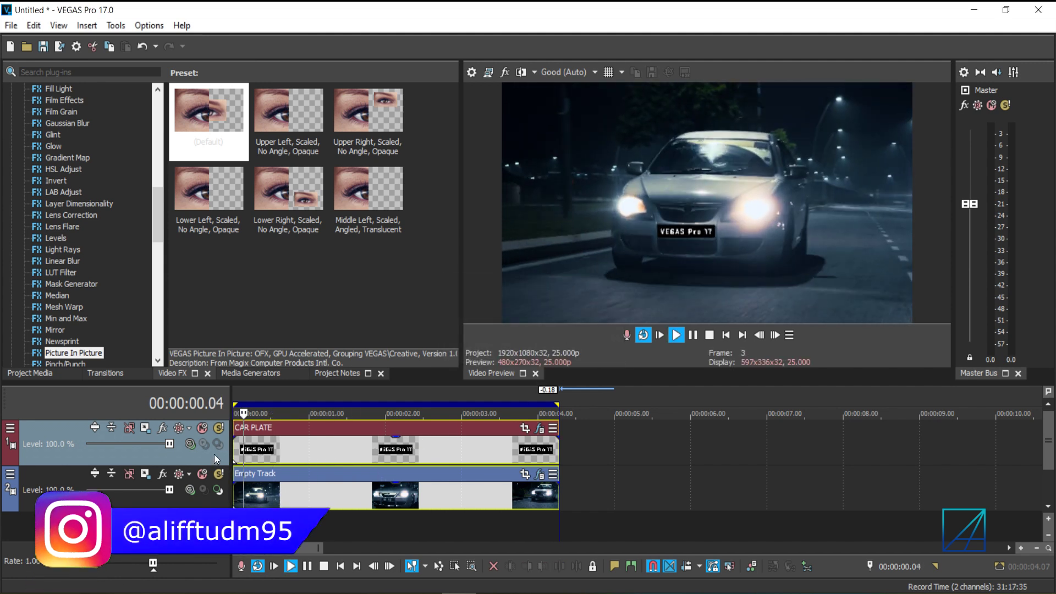